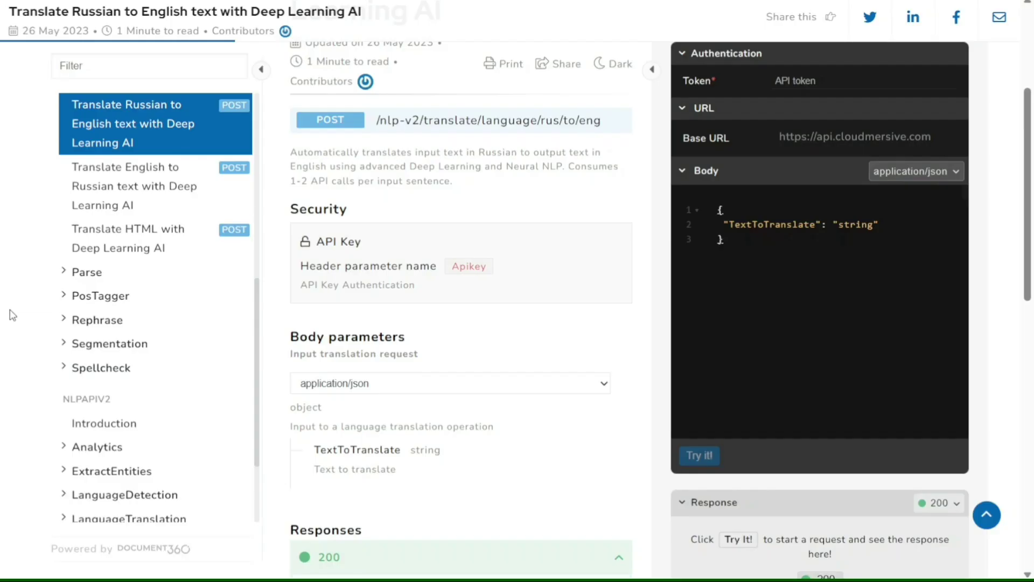
Scroll the Translate Russian to English article down to its Responses section
scroll(12, 315, down, 8)
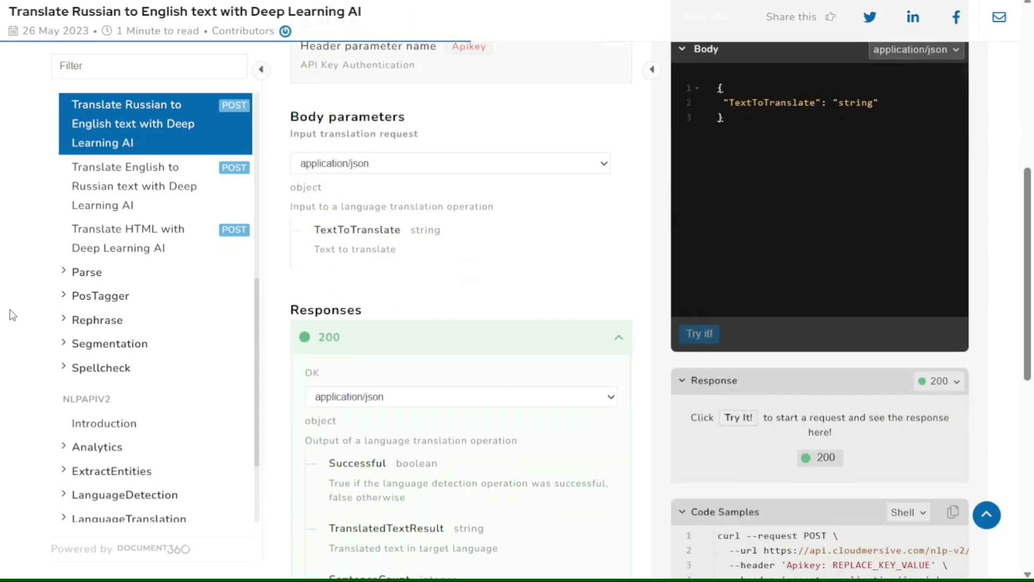
Rate the Russian-to-English article as helpful, then open the 'Extract entities from string' article
scroll(12, 316, down, 3)
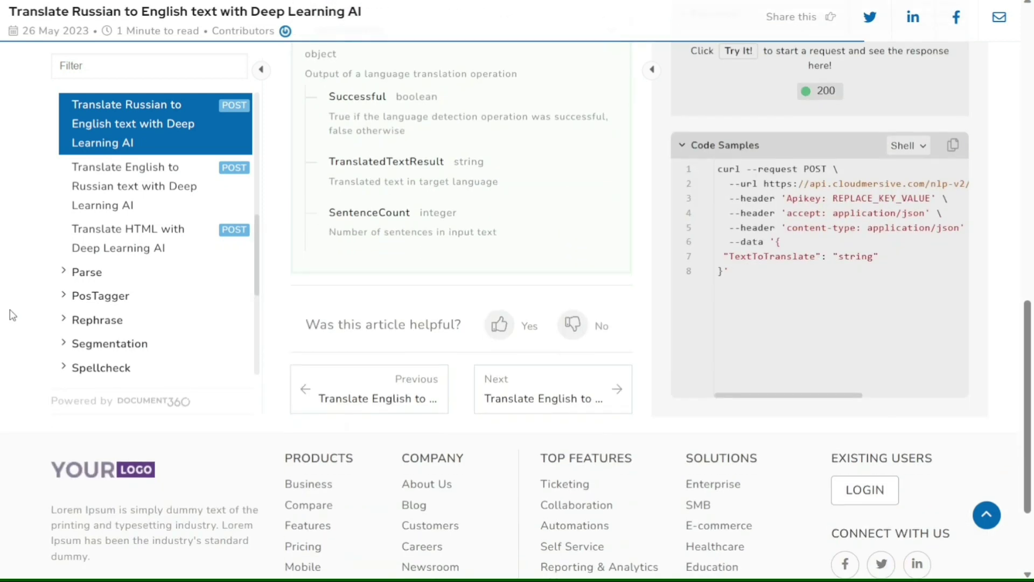
click(501, 326)
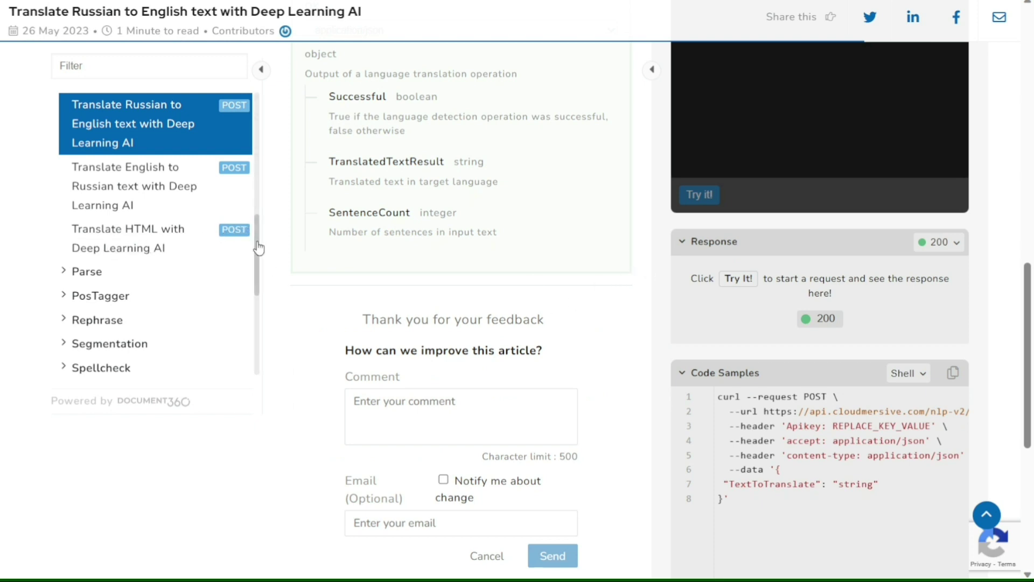
drag(259, 247, 244, 128)
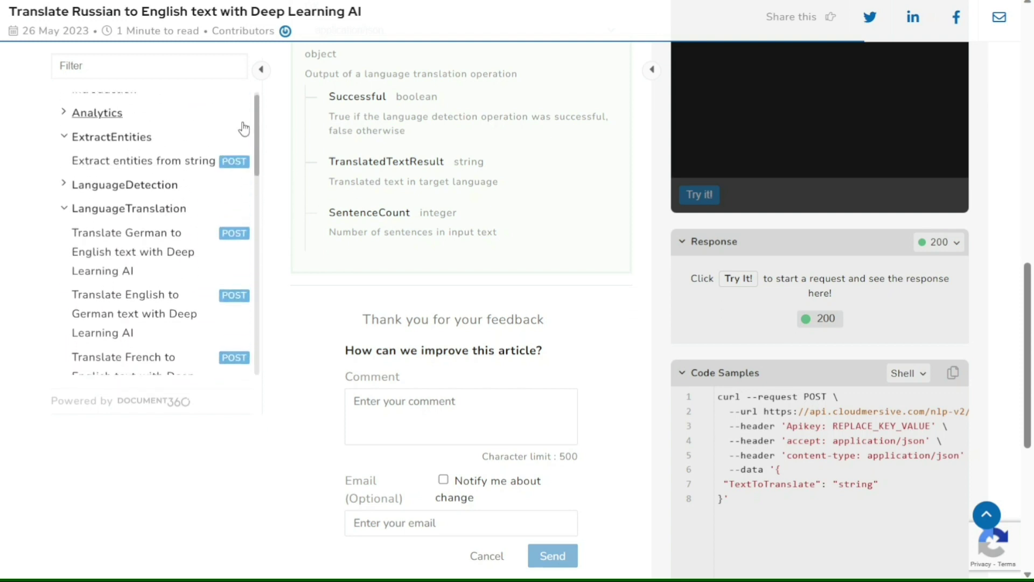
scroll(243, 127, up, 2)
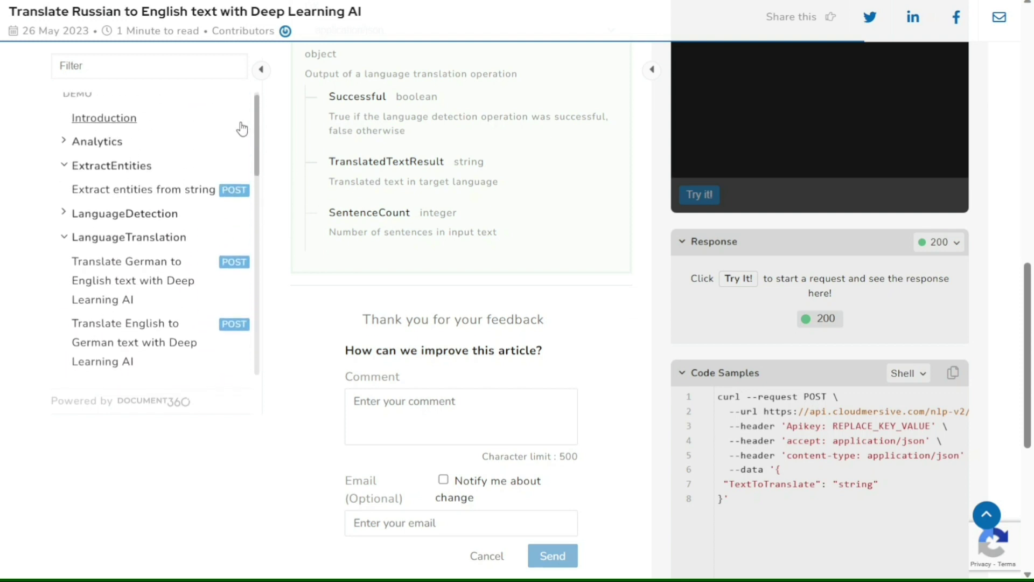
click(124, 202)
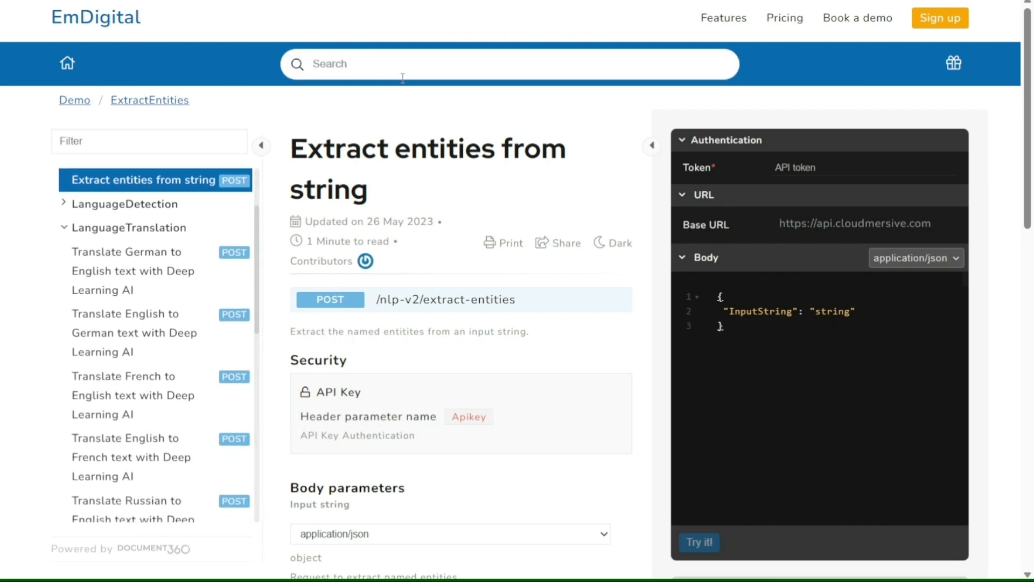
Scroll down through the Extract entities from string article and back up
scroll(631, 182, down, 2)
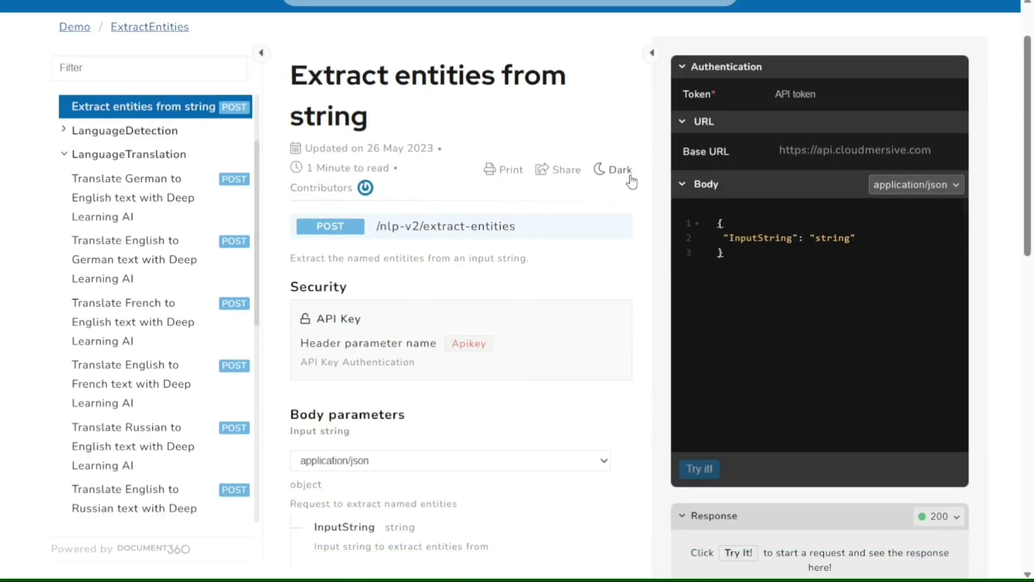
scroll(632, 182, down, 2)
scroll(633, 180, down, 6)
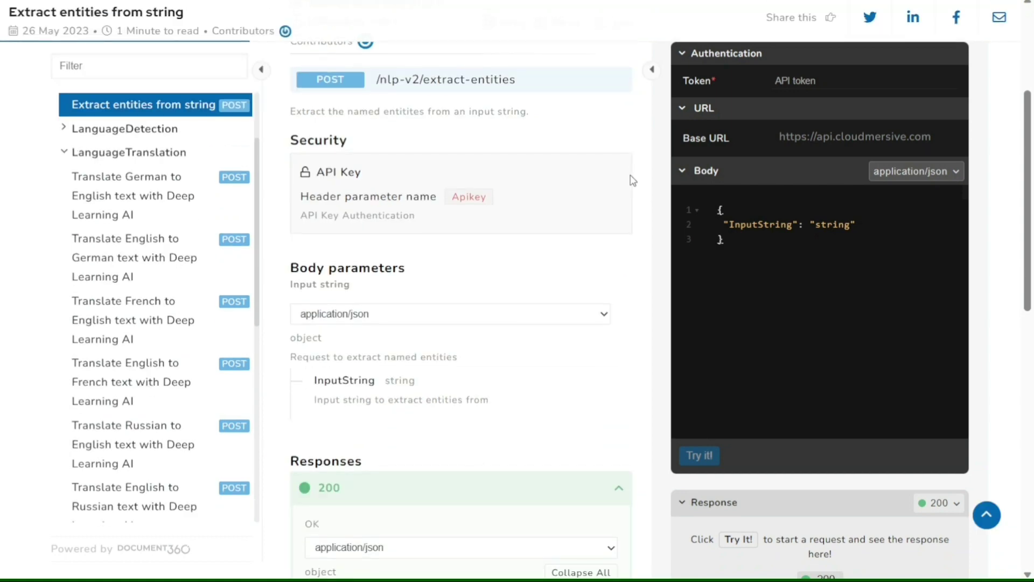
scroll(633, 181, down, 10)
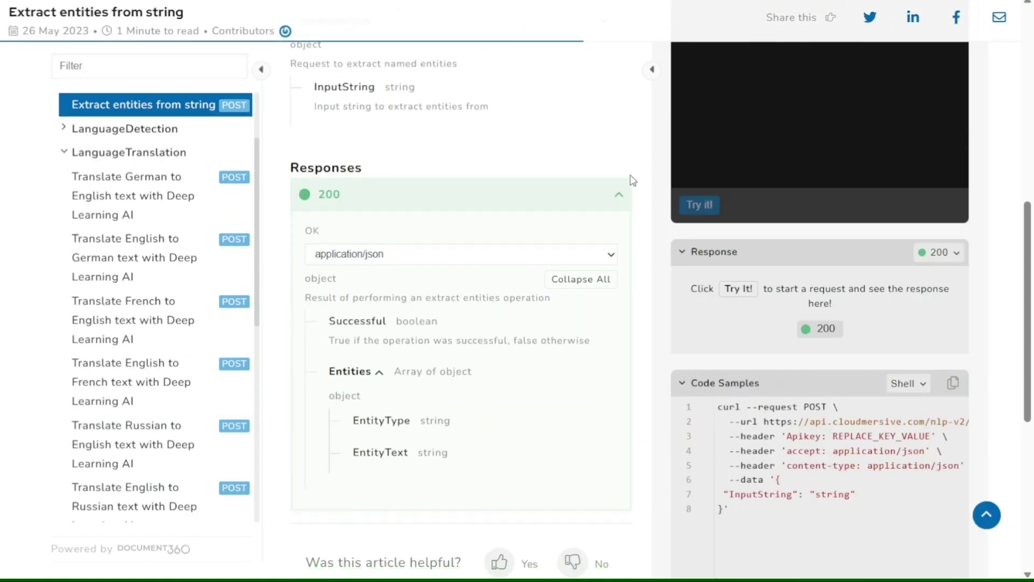
scroll(633, 181, down, 2)
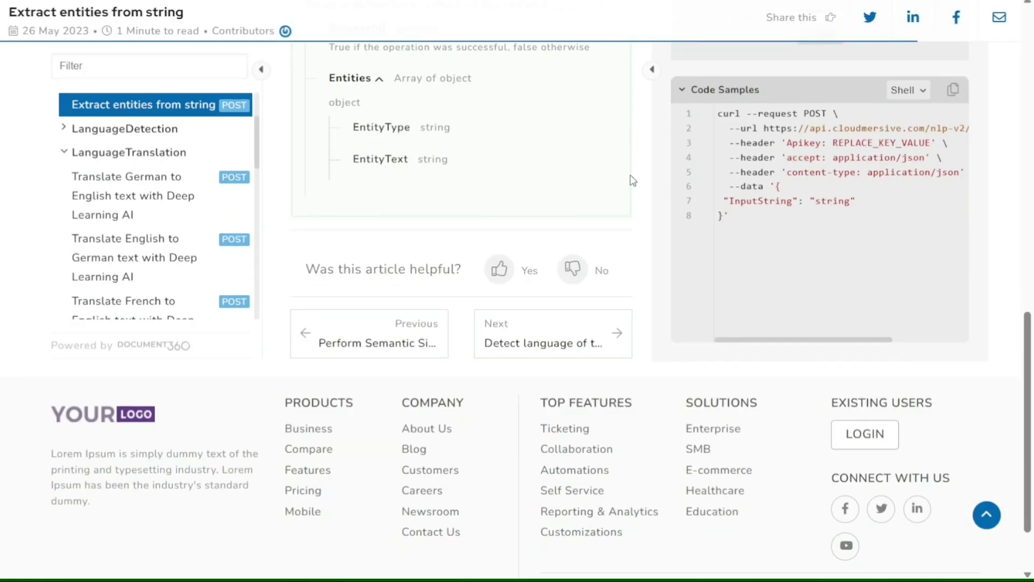
scroll(633, 181, up, 12)
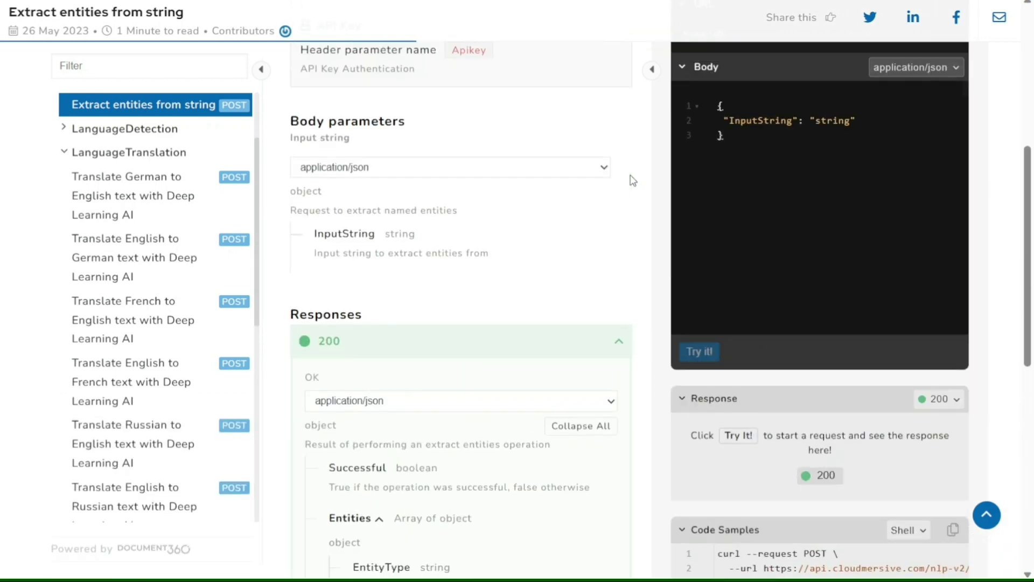
scroll(633, 181, up, 8)
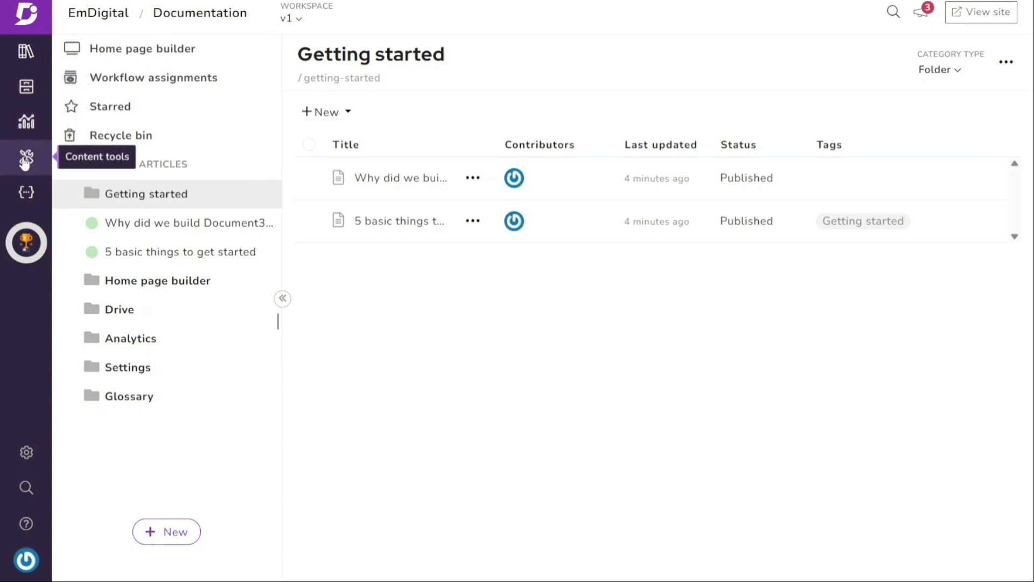
Switch to the empty v1-api API documentation workspace
click(27, 200)
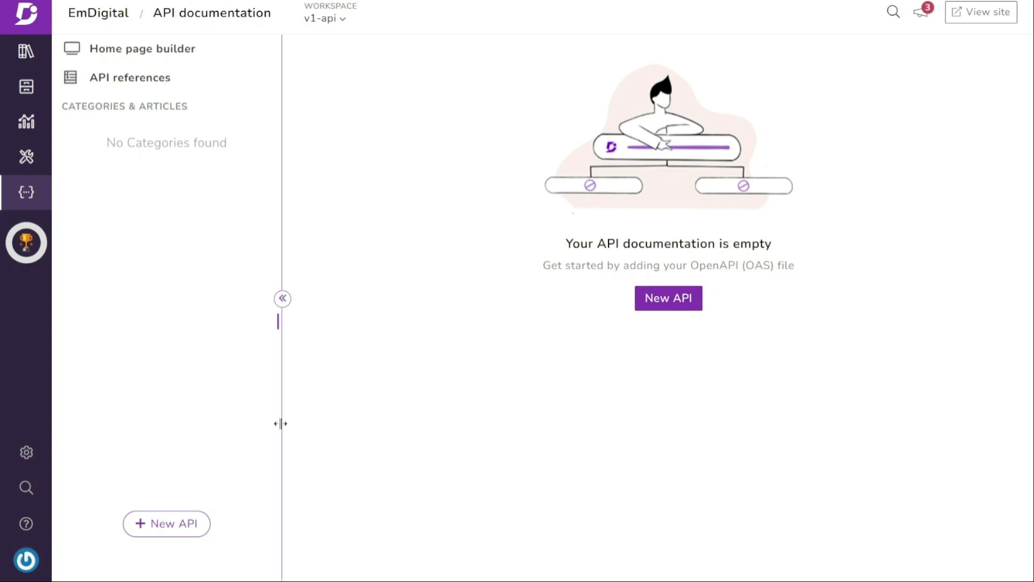
Start a new API reference, compare Upload OpenAPI Definition and CI/CD Flow, and pick URL as source
click(169, 526)
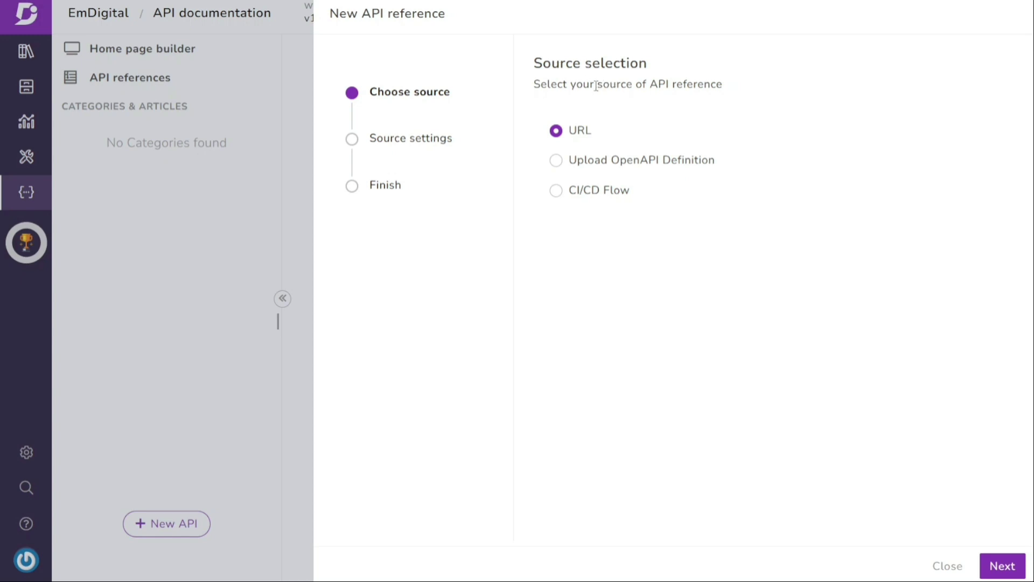
drag(597, 85, 730, 80)
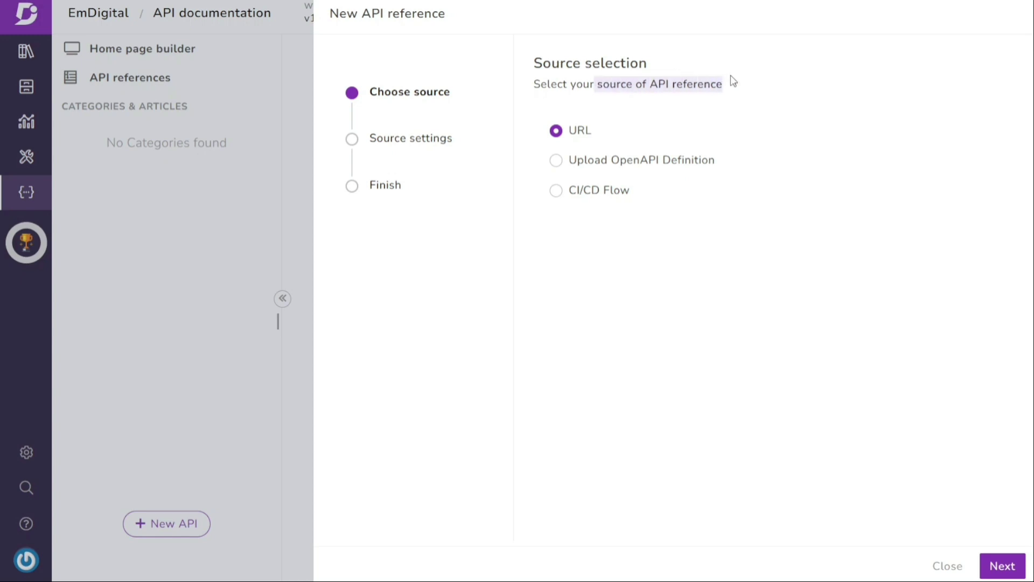
click(656, 108)
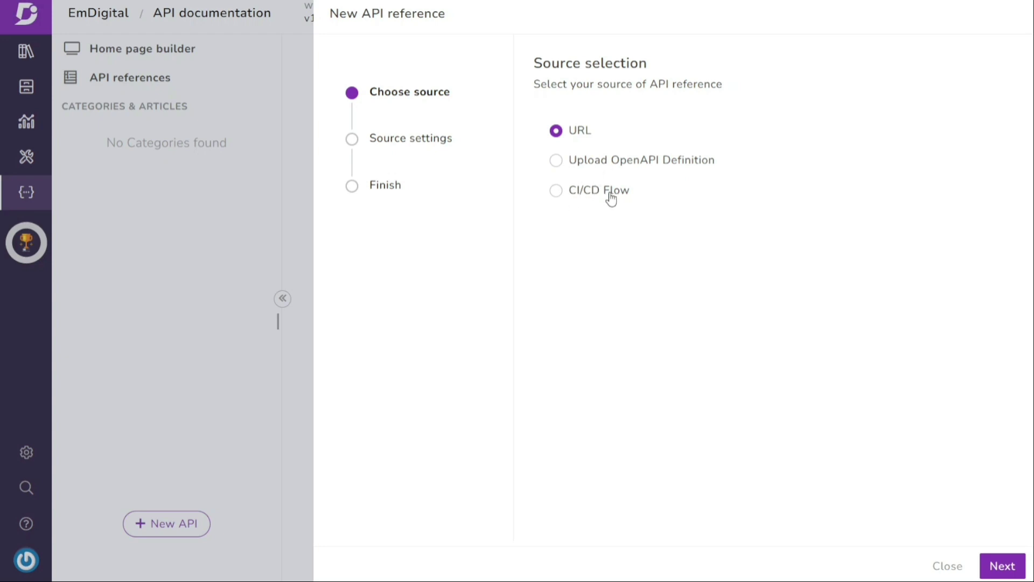
click(560, 163)
click(558, 193)
click(557, 131)
click(1009, 569)
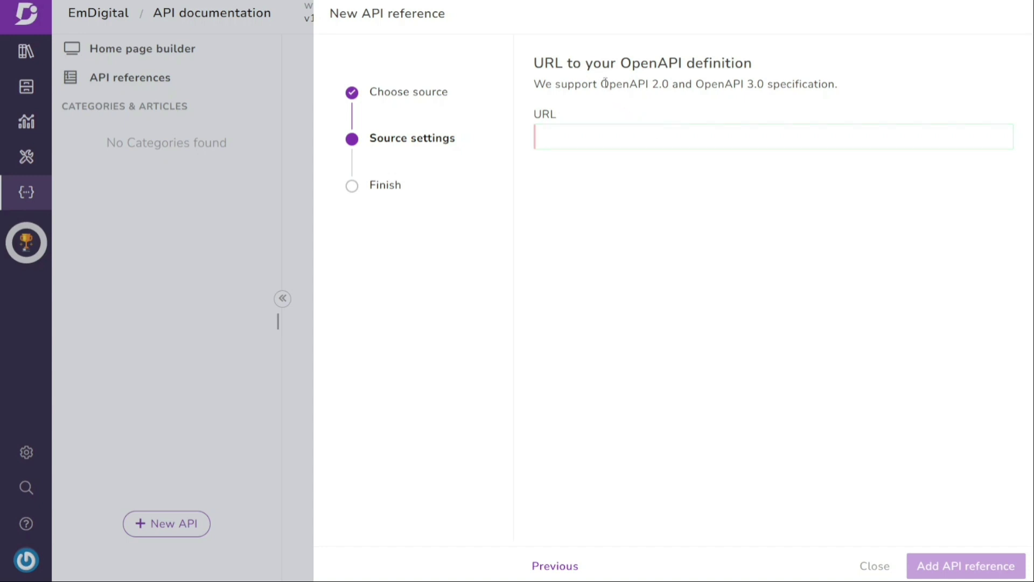
drag(605, 83, 764, 86)
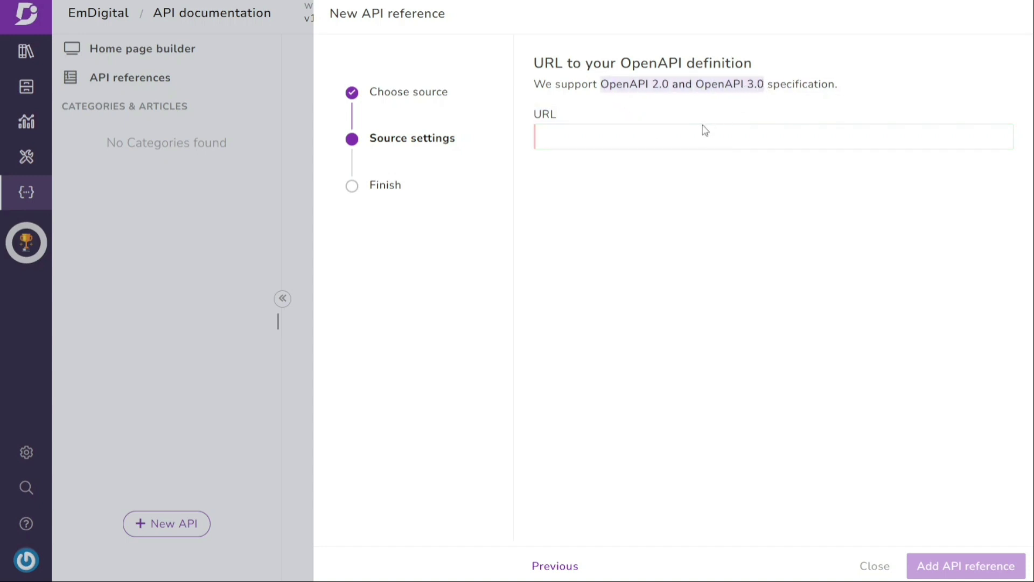
click(694, 130)
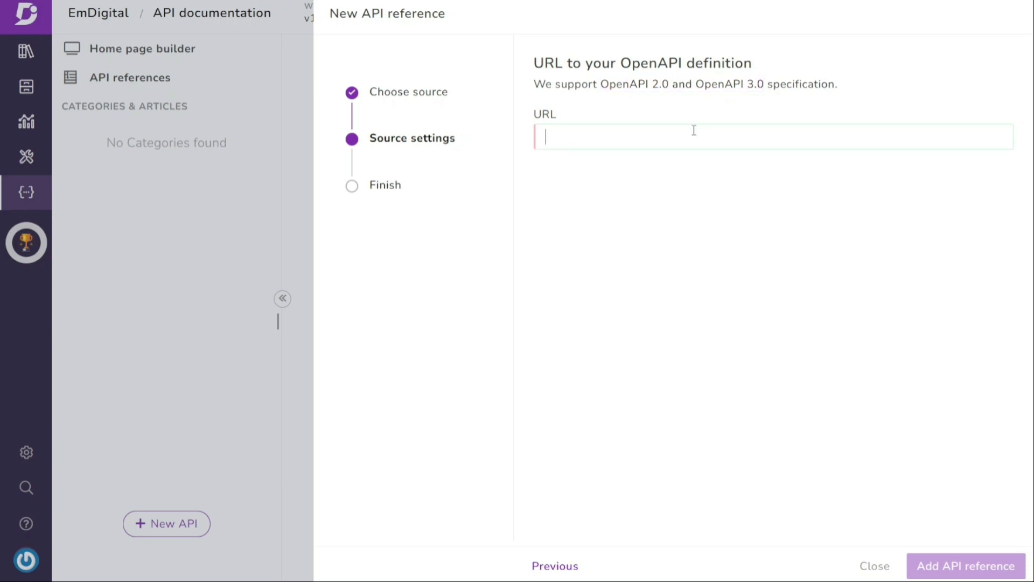
text(https://api.cloudmersive.com/swagger/api/nlpv2)
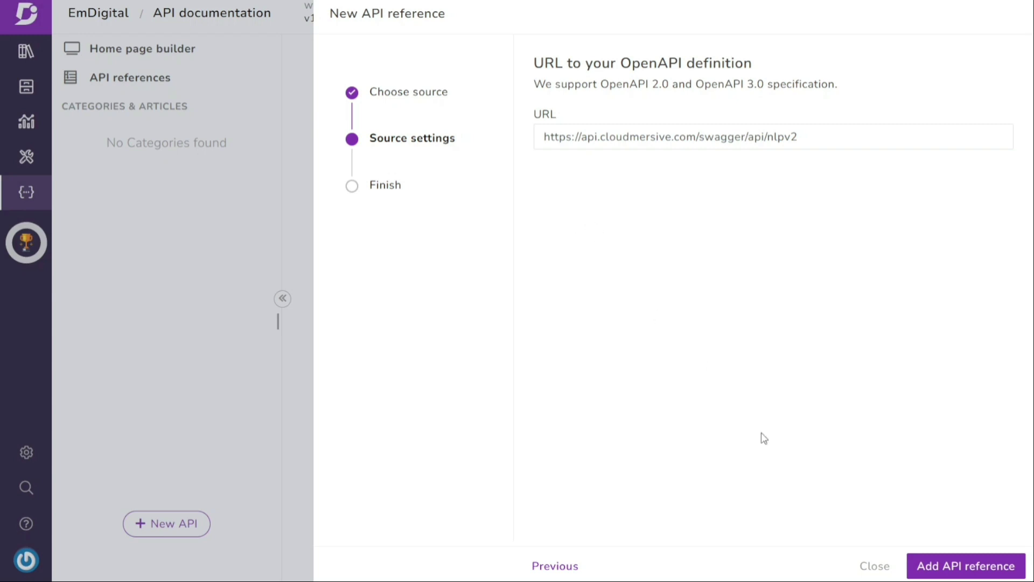
click(964, 572)
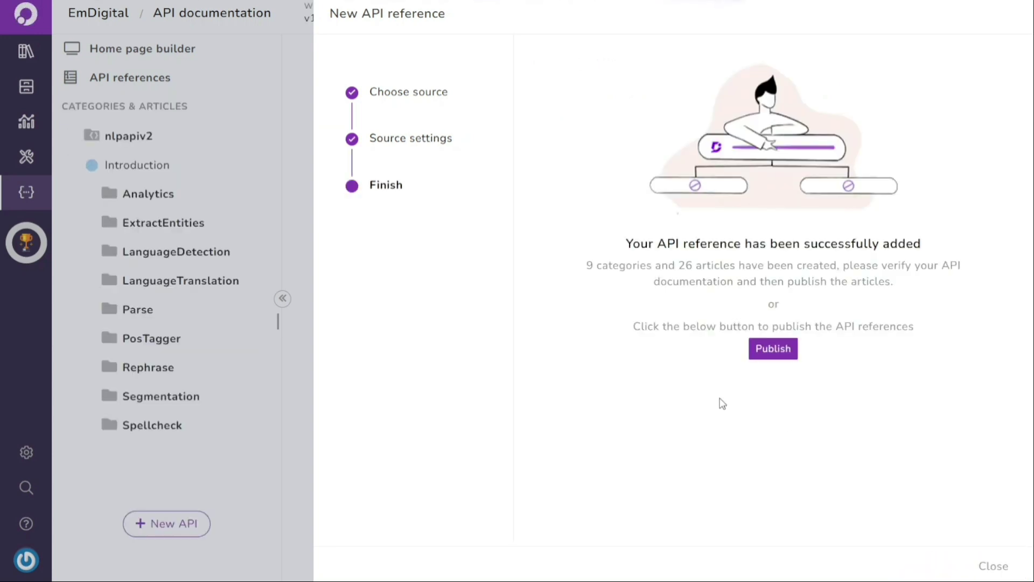
Publish the imported API and open 'Translate English to German' under nlpapiv2 > LanguageTranslation
click(774, 350)
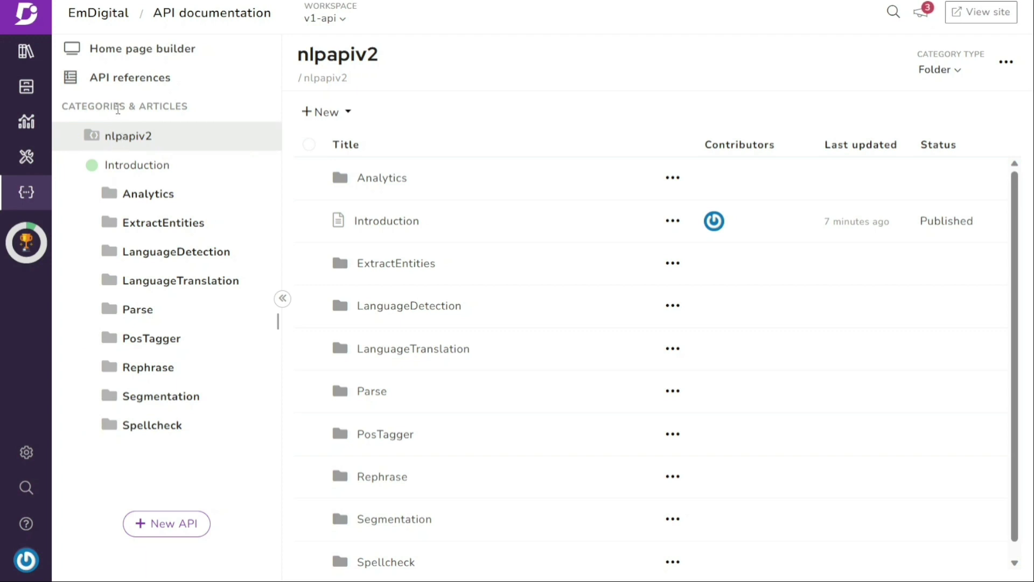
click(70, 137)
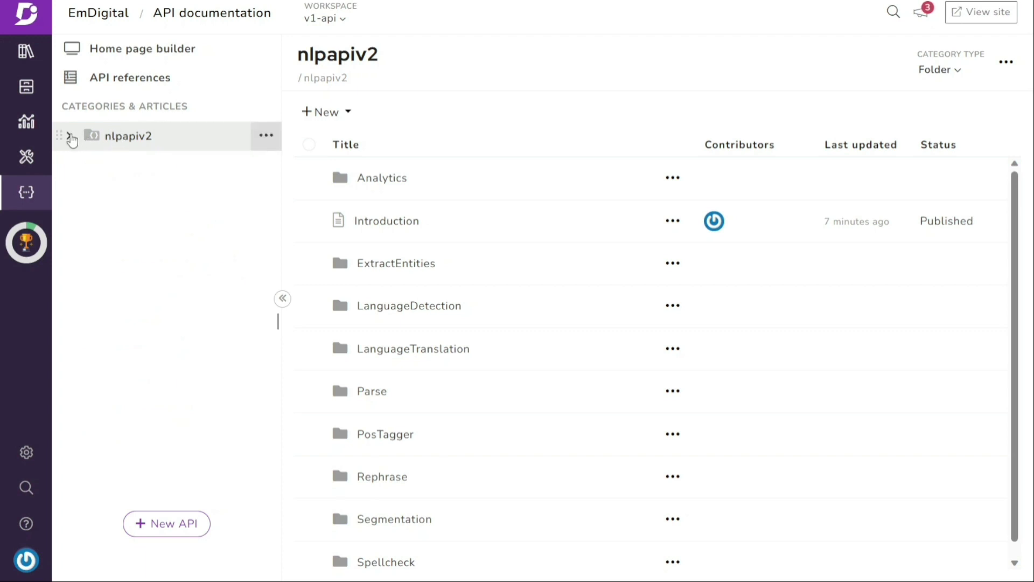
click(71, 137)
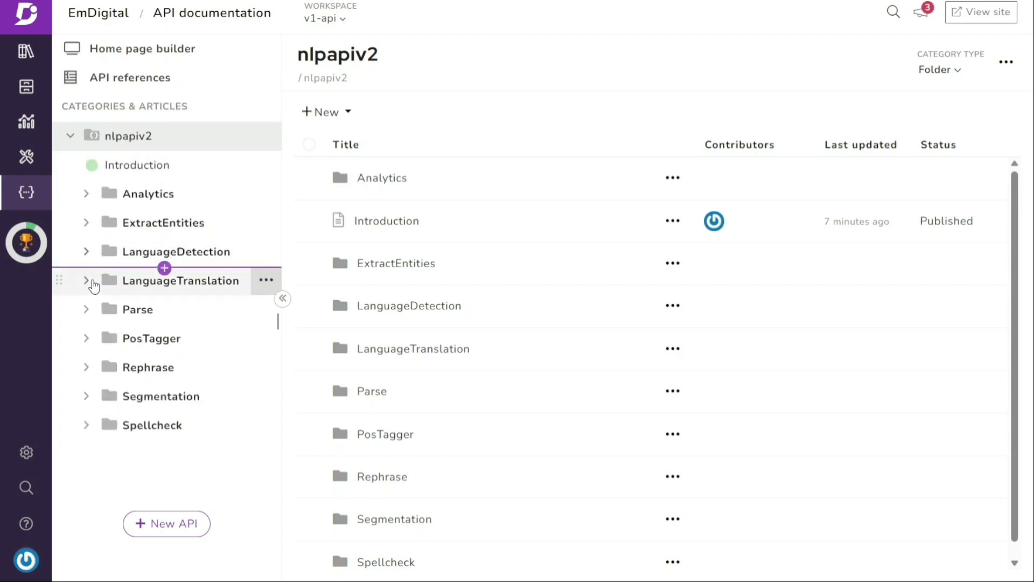
click(86, 281)
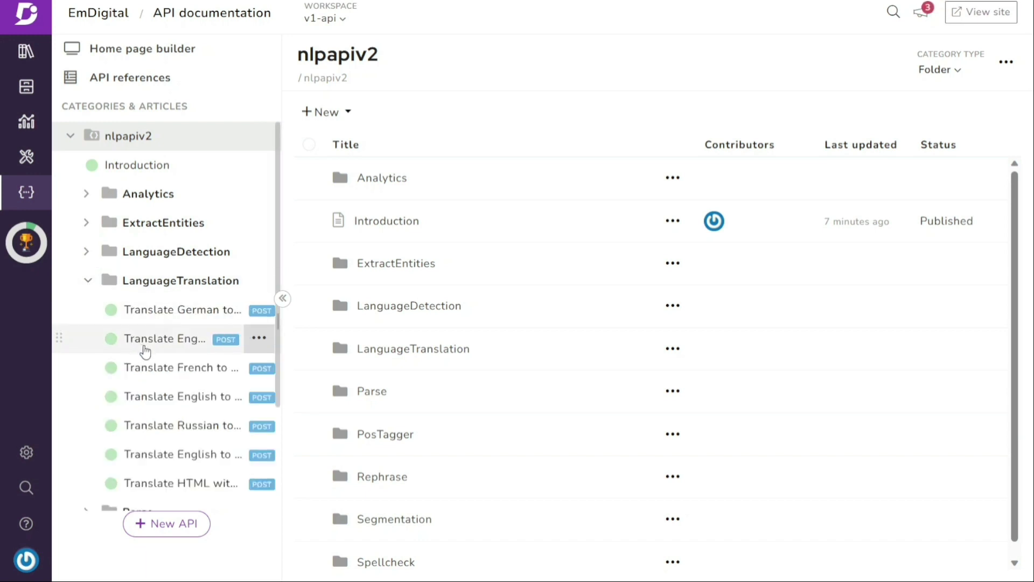
click(145, 340)
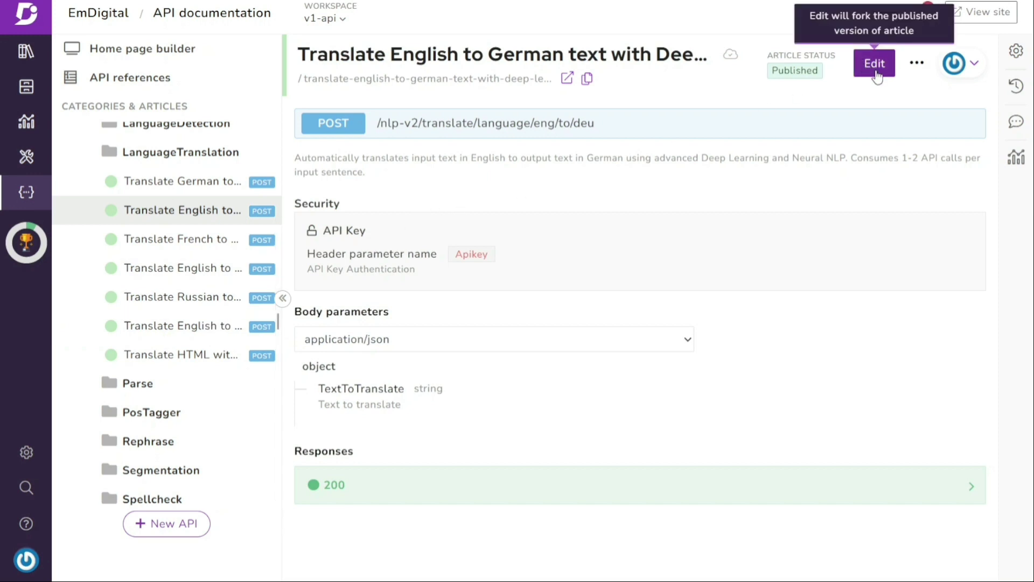
Fork the English-to-German article into a version 2 draft with an empty description block
click(861, 63)
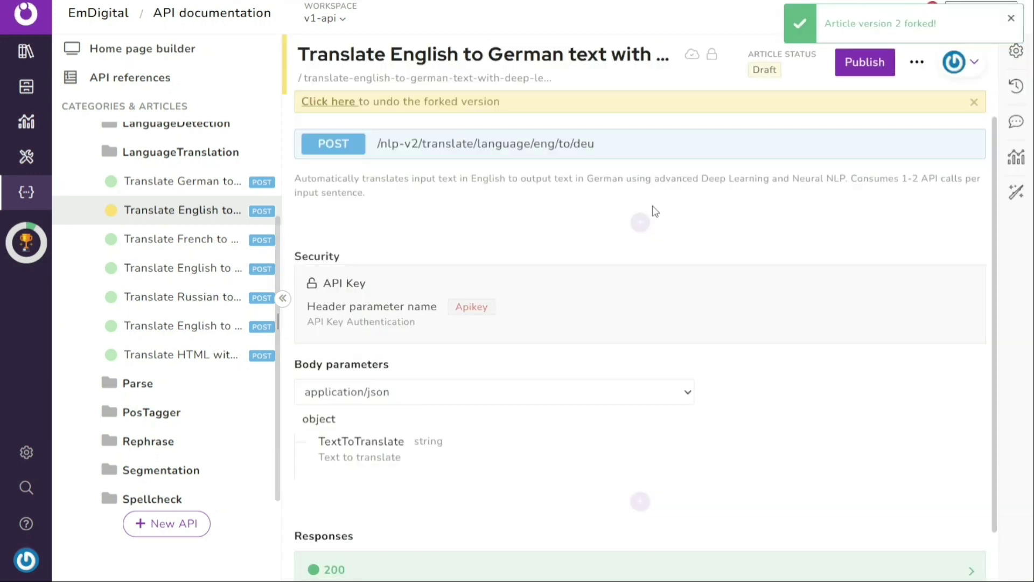
click(640, 222)
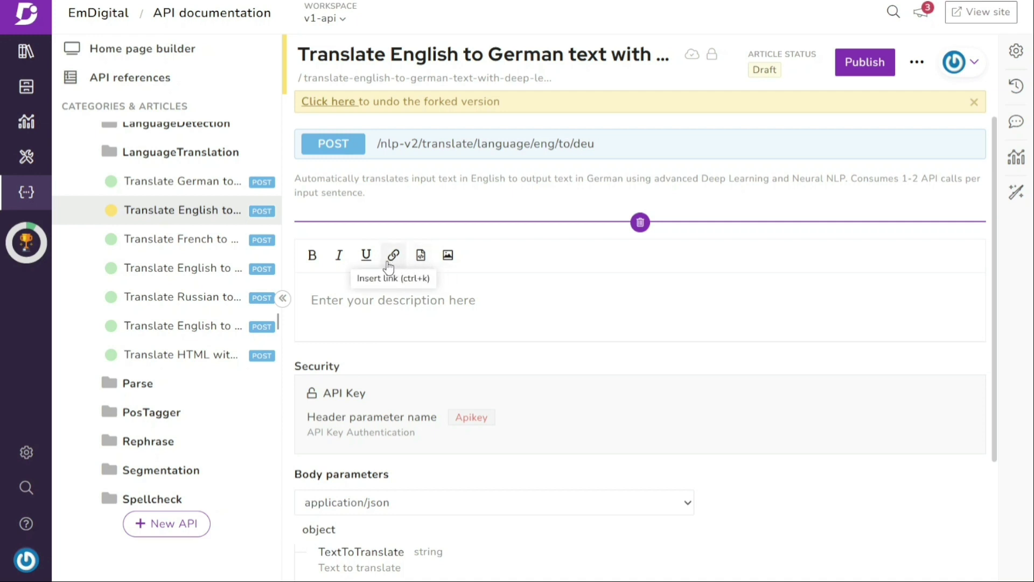
scroll(996, 334, down, 1)
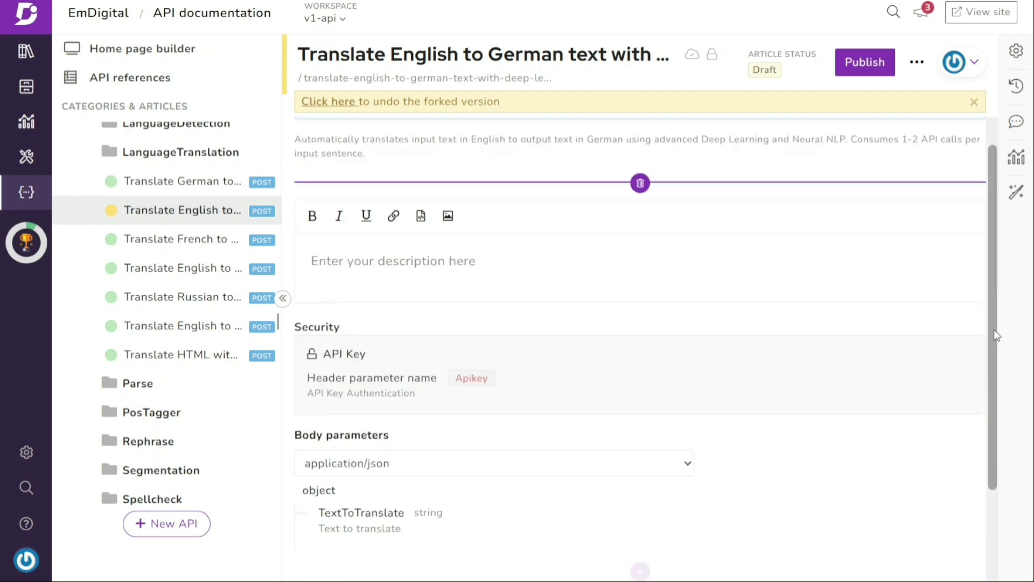
drag(995, 335, 993, 419)
mouse_move(646, 452)
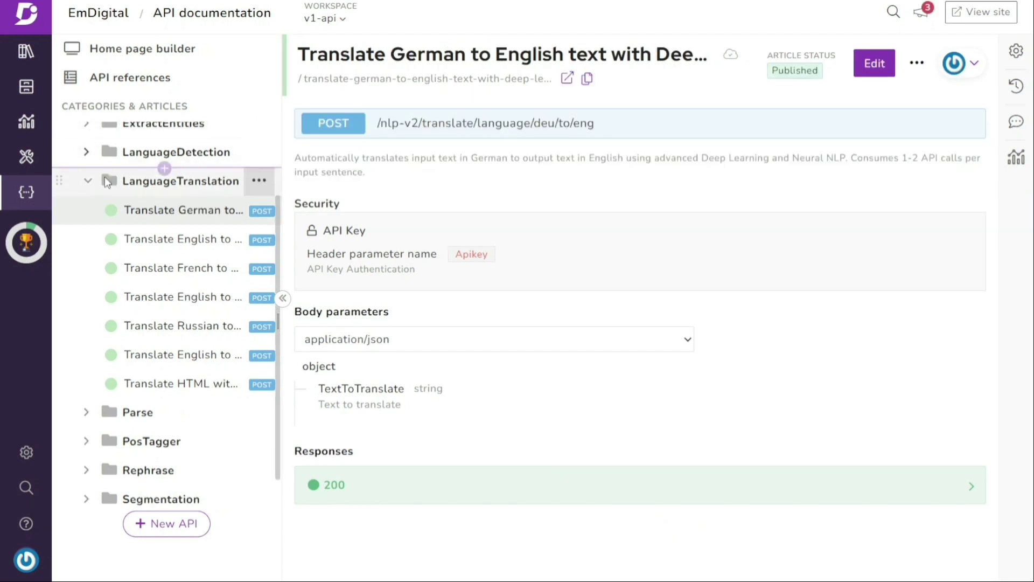
Rename the nlpapiv2 category to 'Demo' and resync it with its API source
click(87, 181)
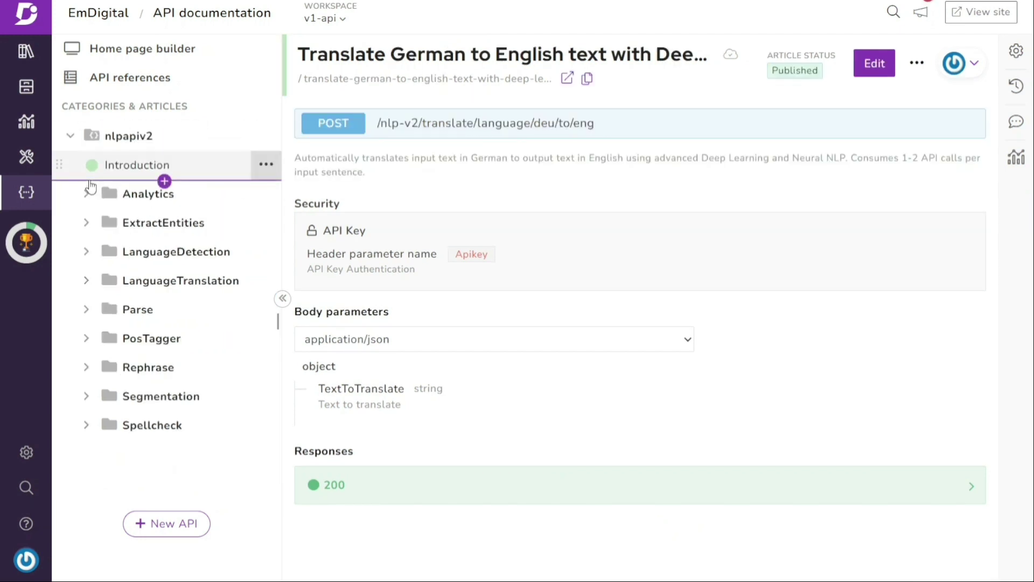
click(189, 135)
click(380, 54)
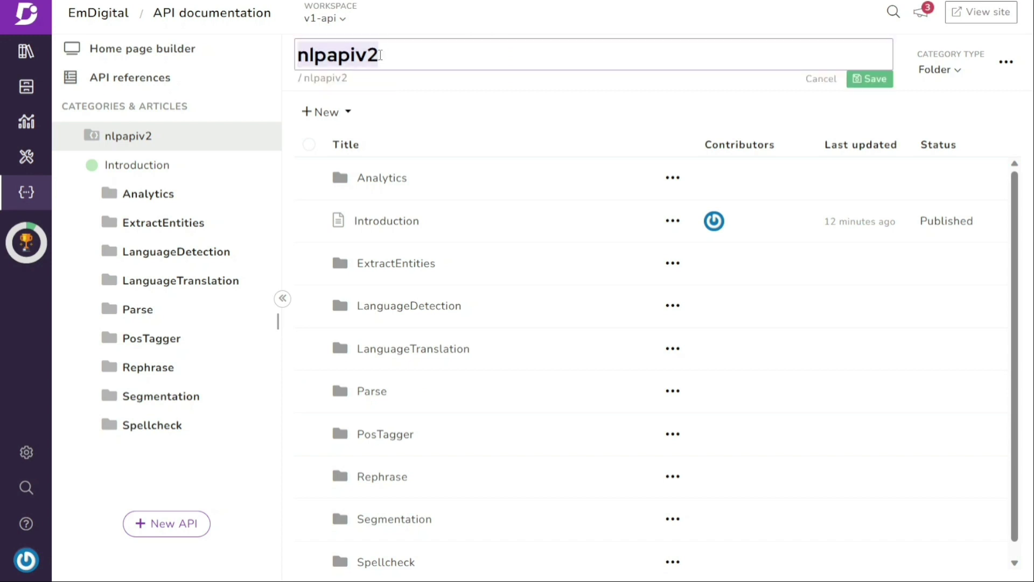
text(Demo)
key(Return)
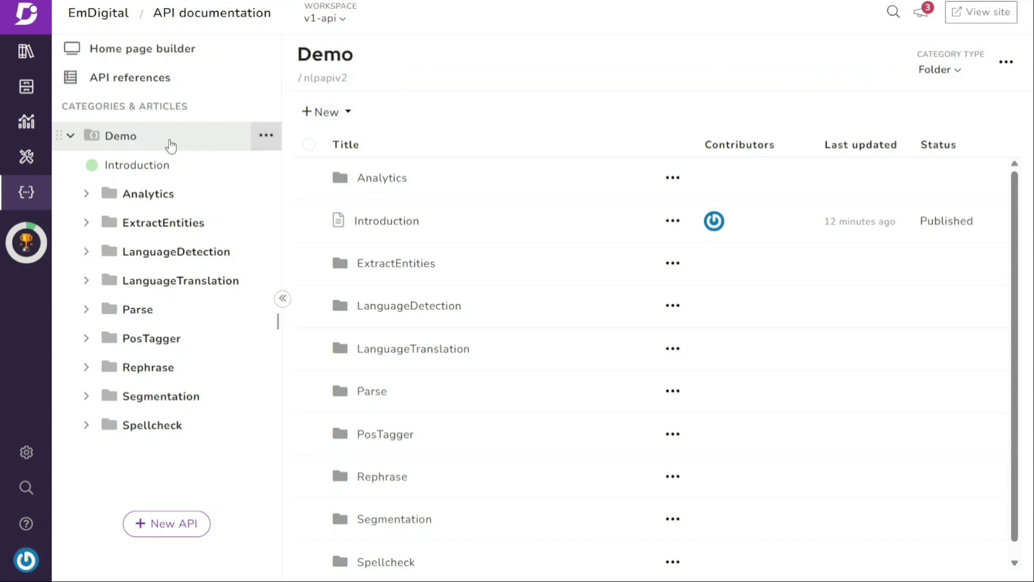
click(268, 137)
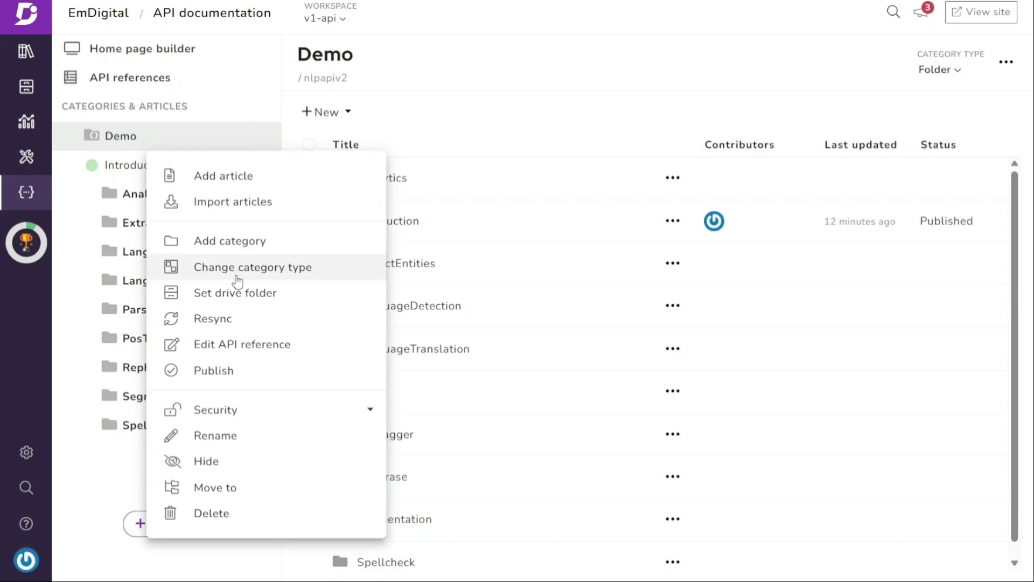
click(216, 318)
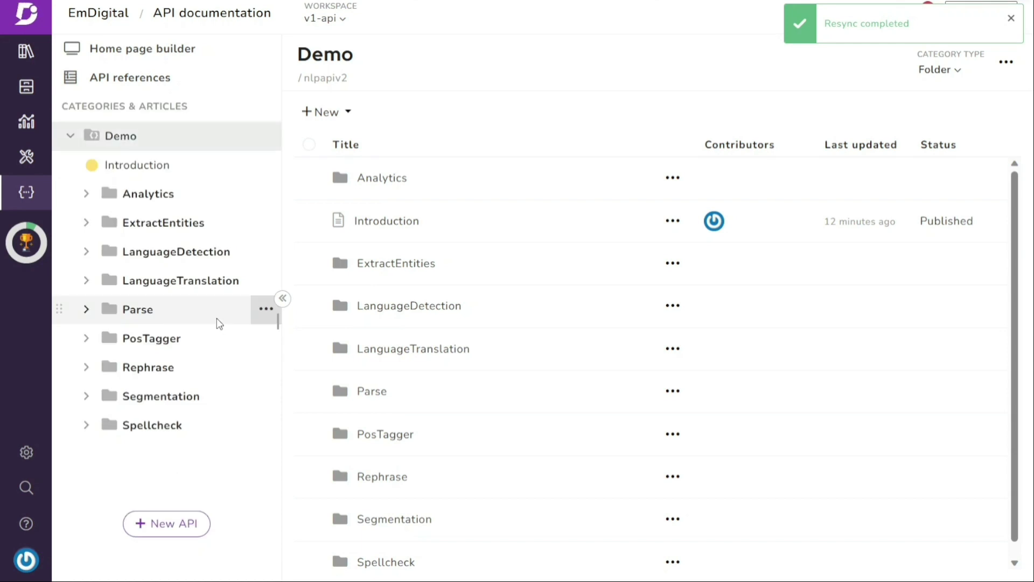
Review the Demo API reference's URL source in Edit API reference, then collapse Demo in the tree
click(261, 138)
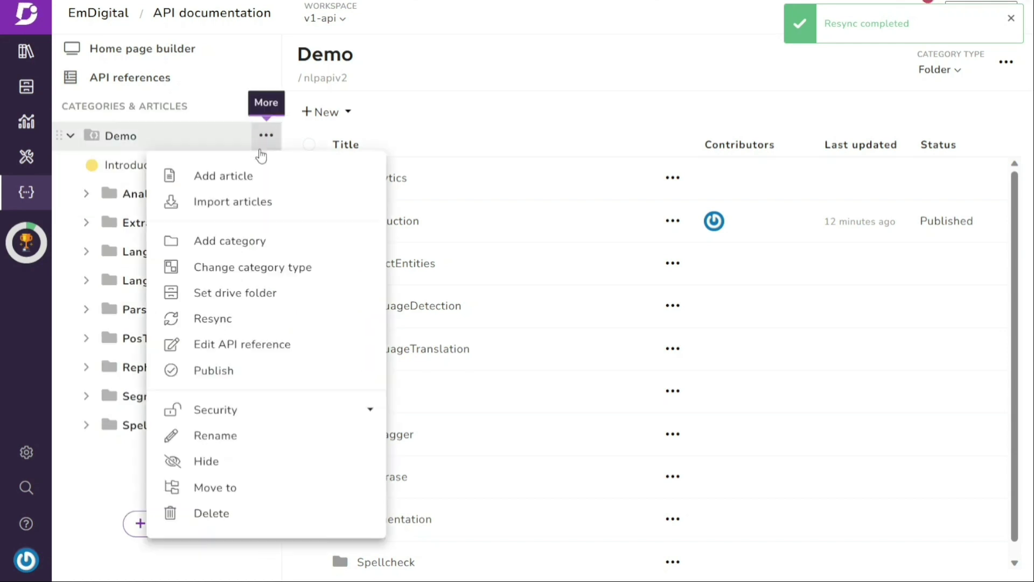
click(255, 348)
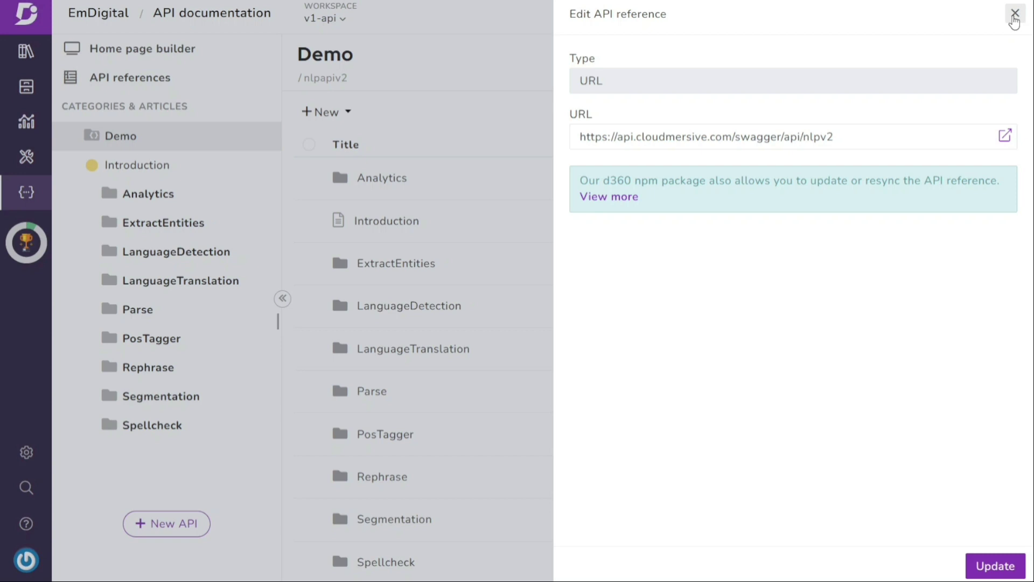
click(1015, 15)
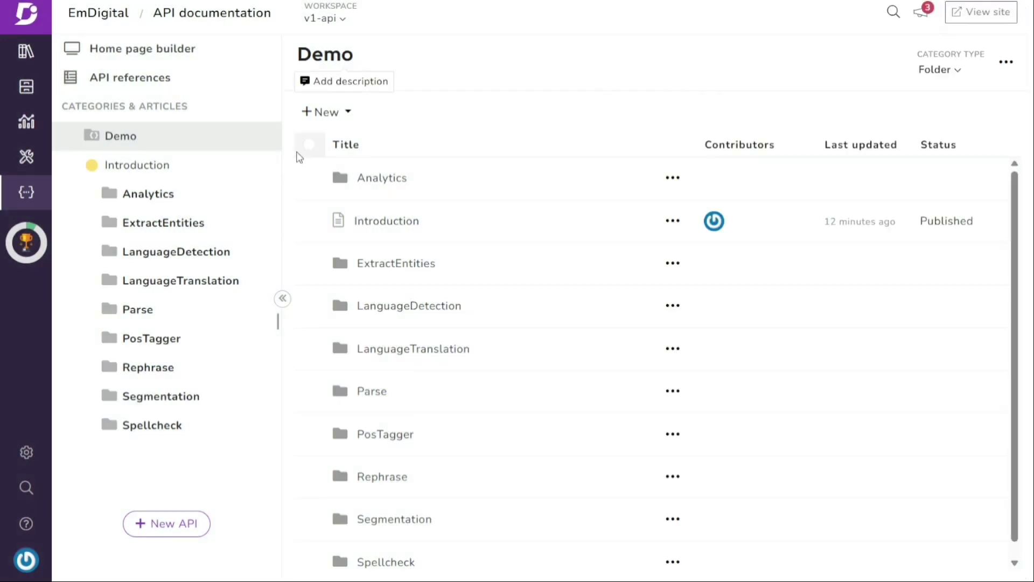
click(265, 144)
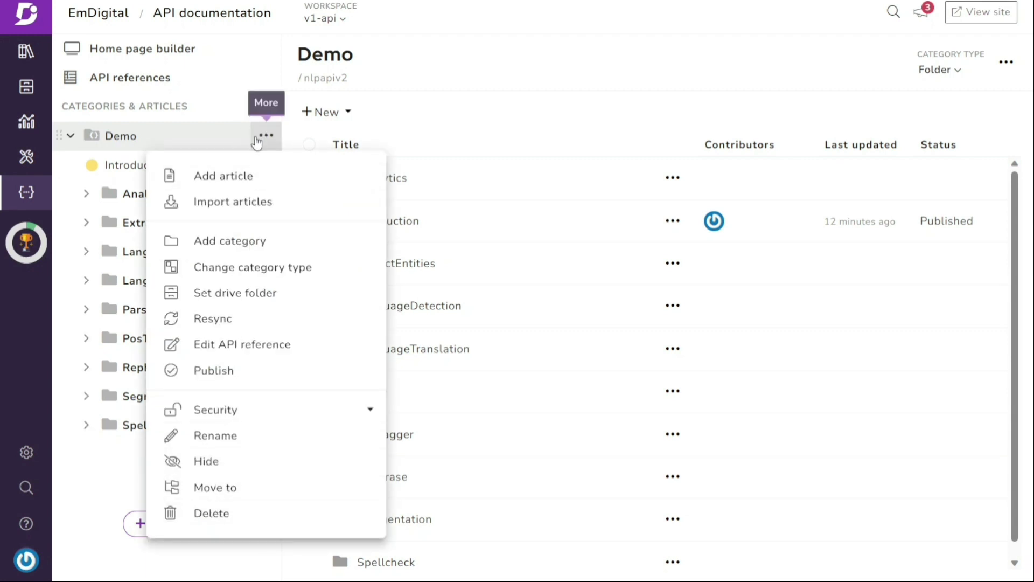
click(206, 141)
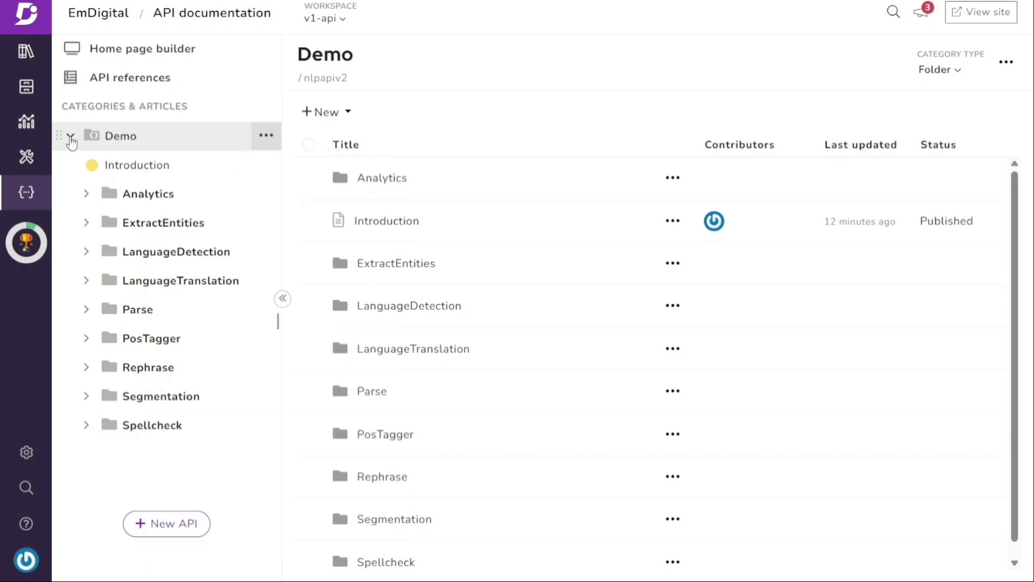
click(70, 140)
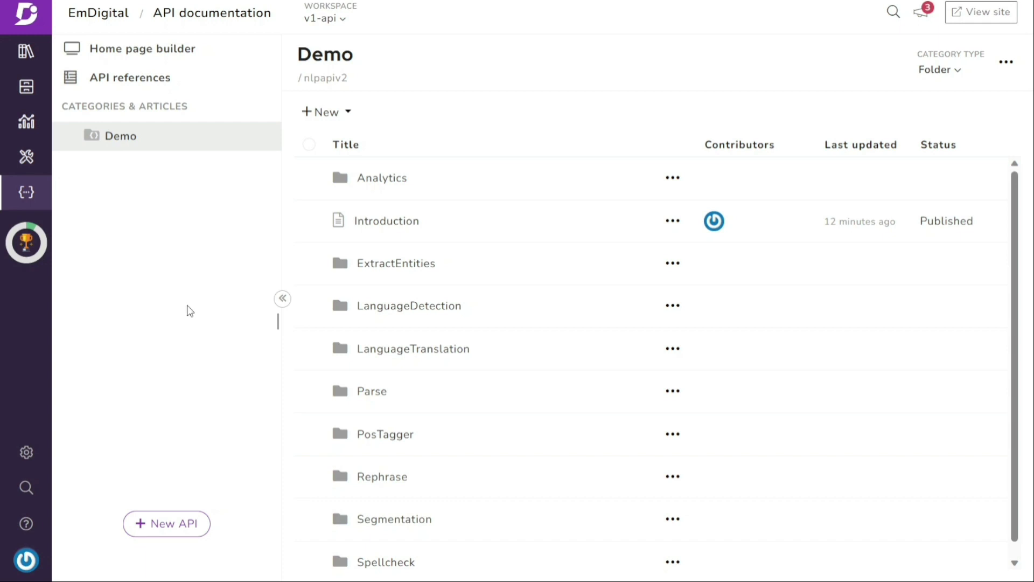
Create a new API reference by uploading the nlpapiv2.yaml OpenAPI definition file
click(172, 526)
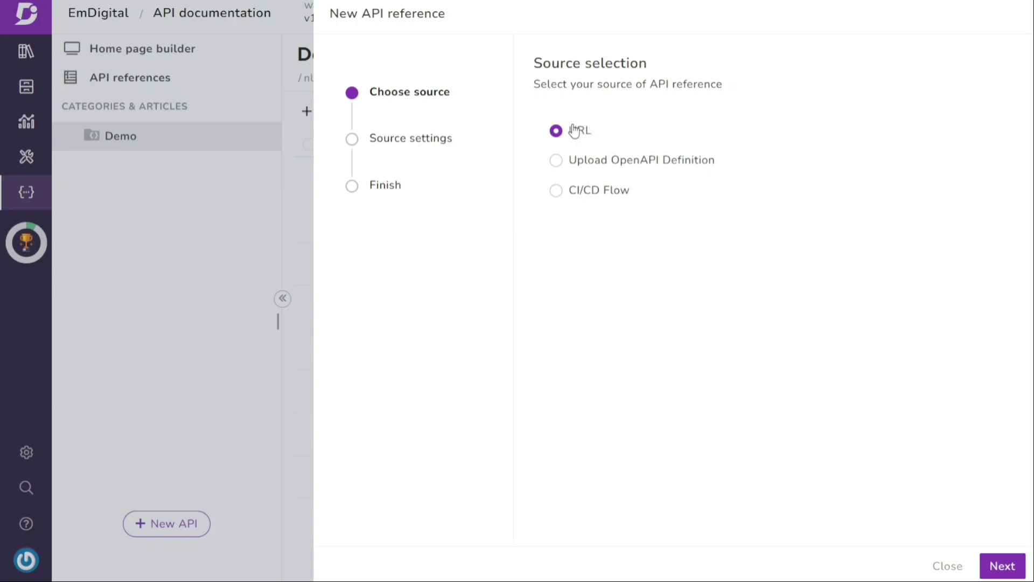
click(558, 161)
click(1003, 565)
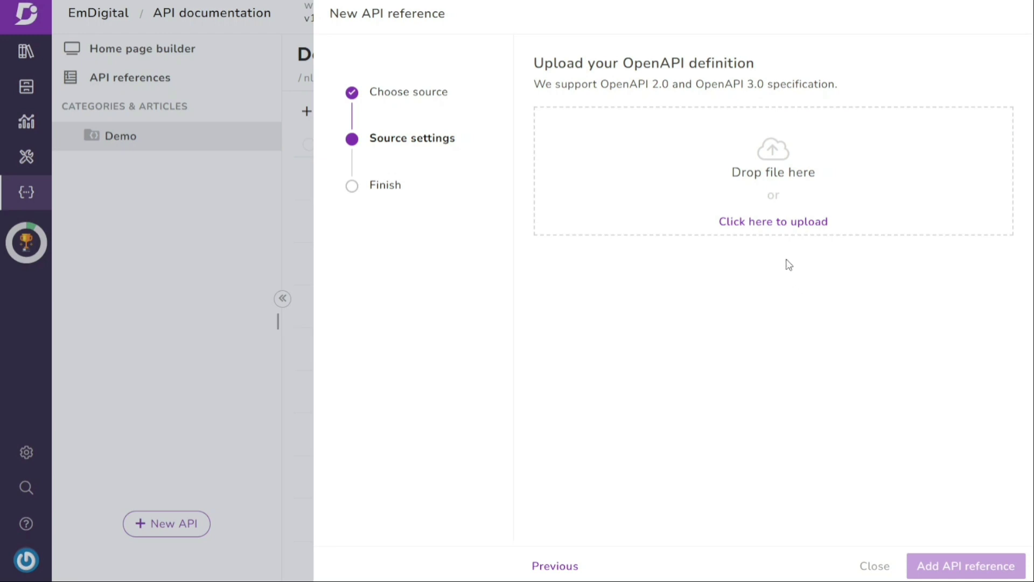
click(771, 228)
double_click(485, 291)
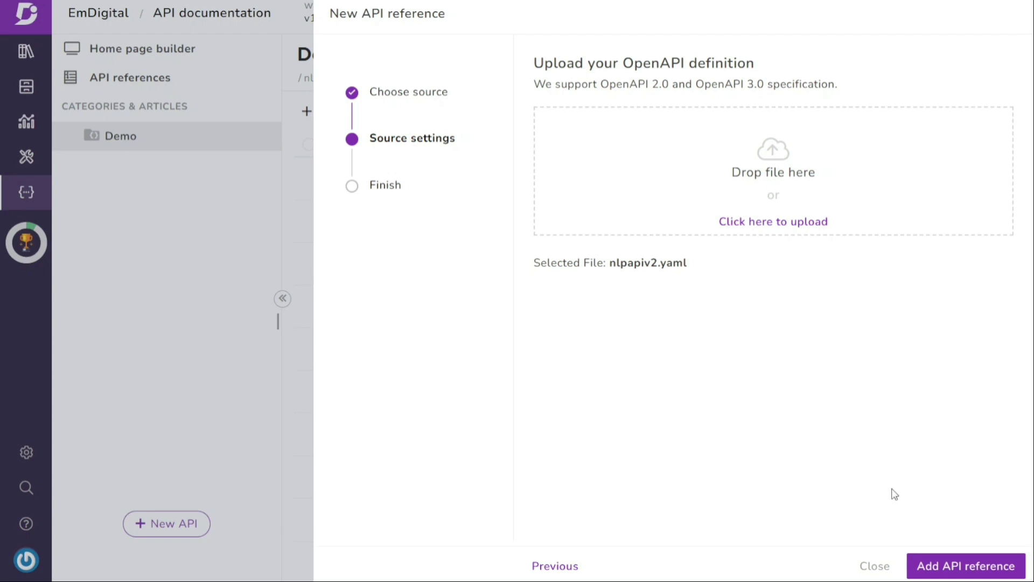
click(964, 566)
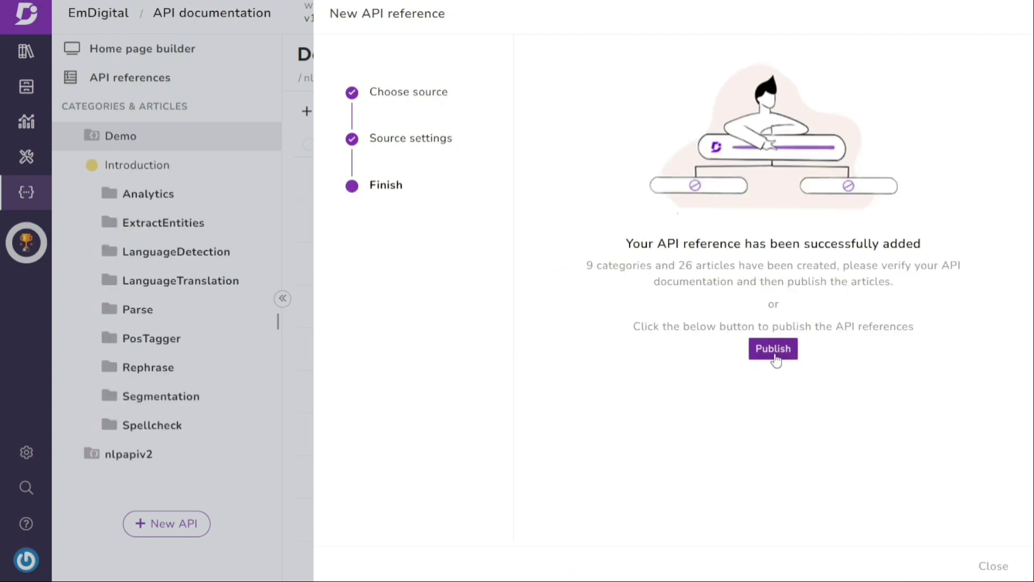
Publish the imported nlpapiv2 reference, then inspect its categories and the LanguageTranslation endpoints in the tree
click(773, 349)
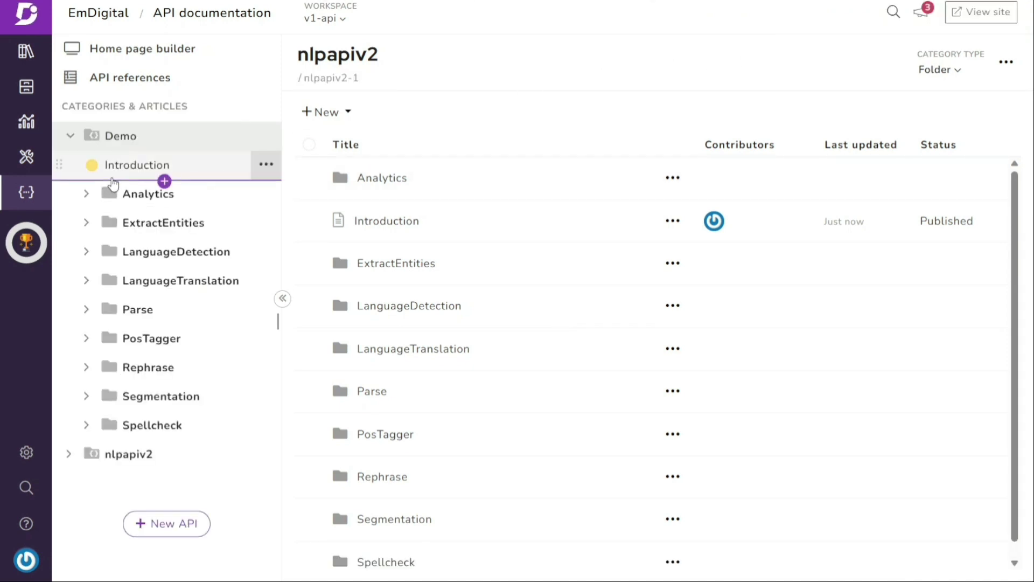
click(71, 138)
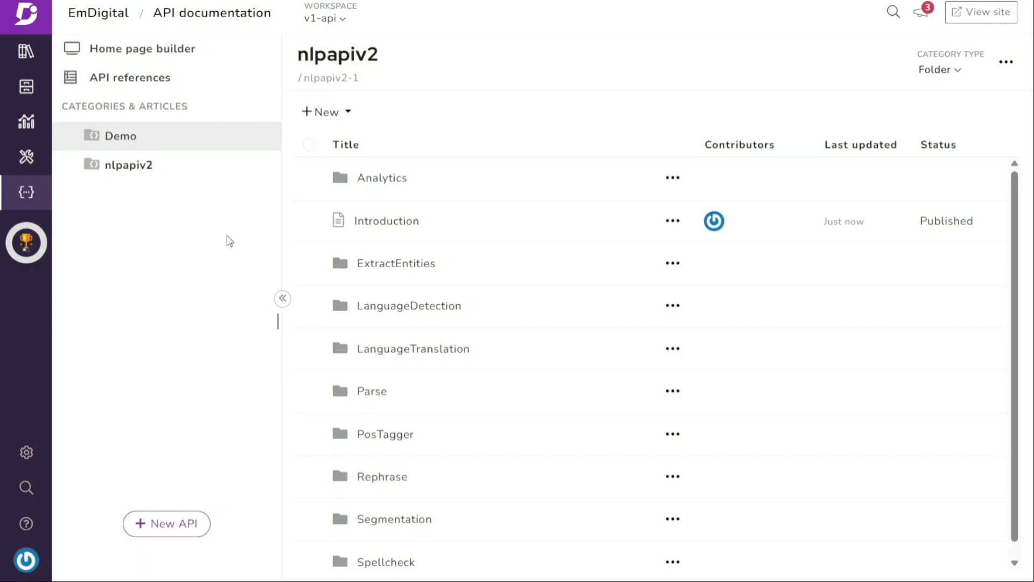
click(70, 166)
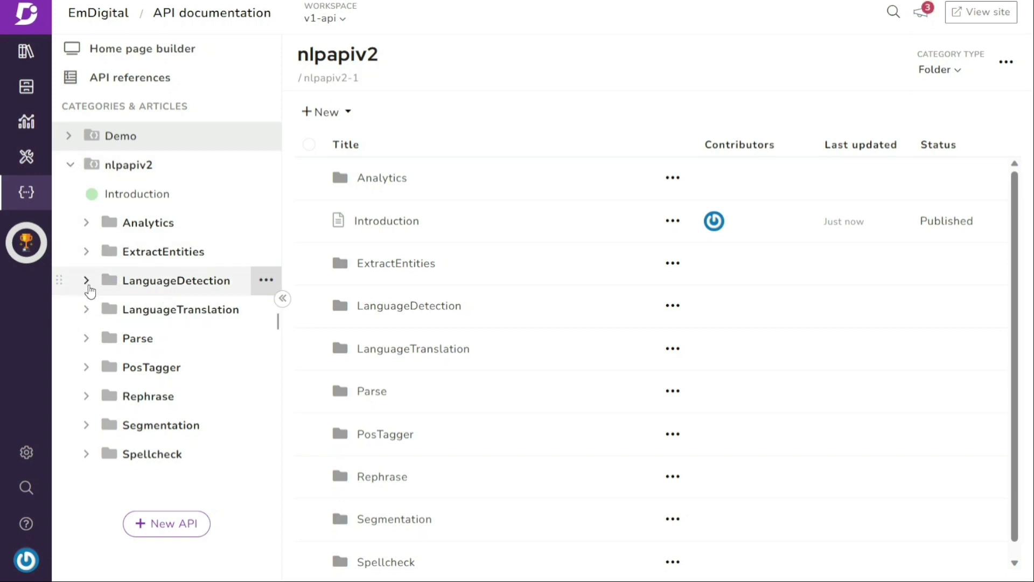
click(87, 310)
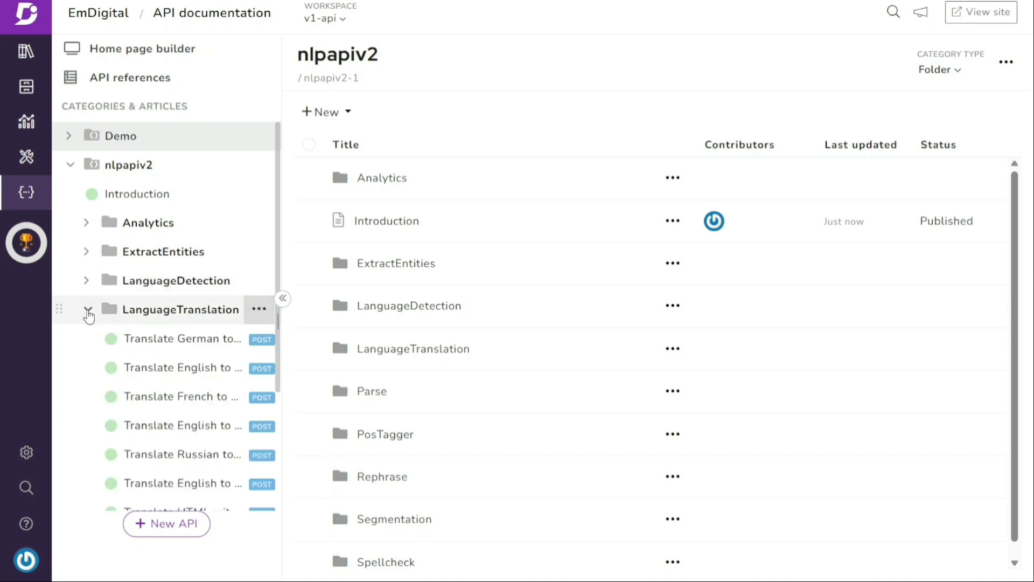
click(87, 311)
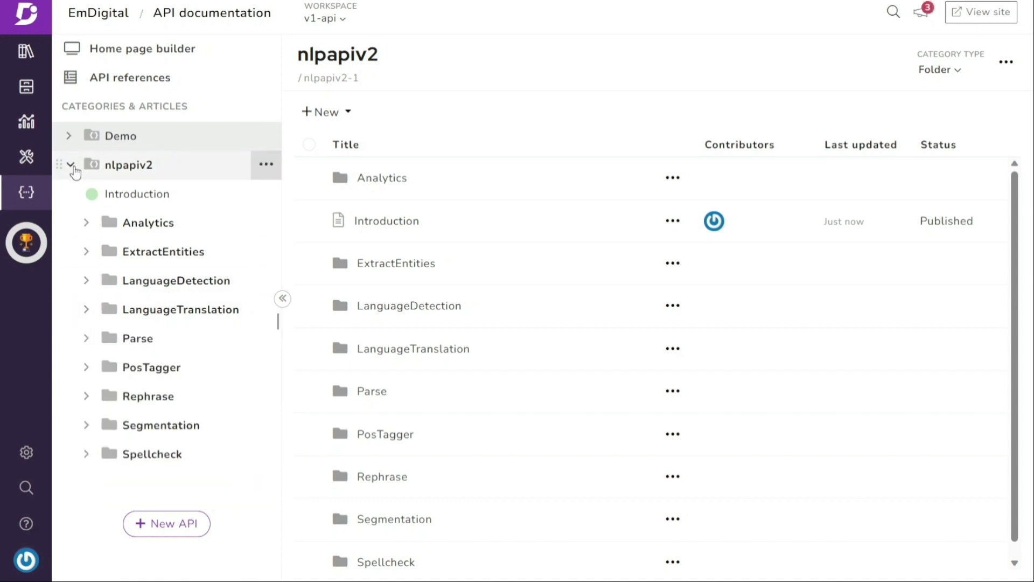
click(72, 166)
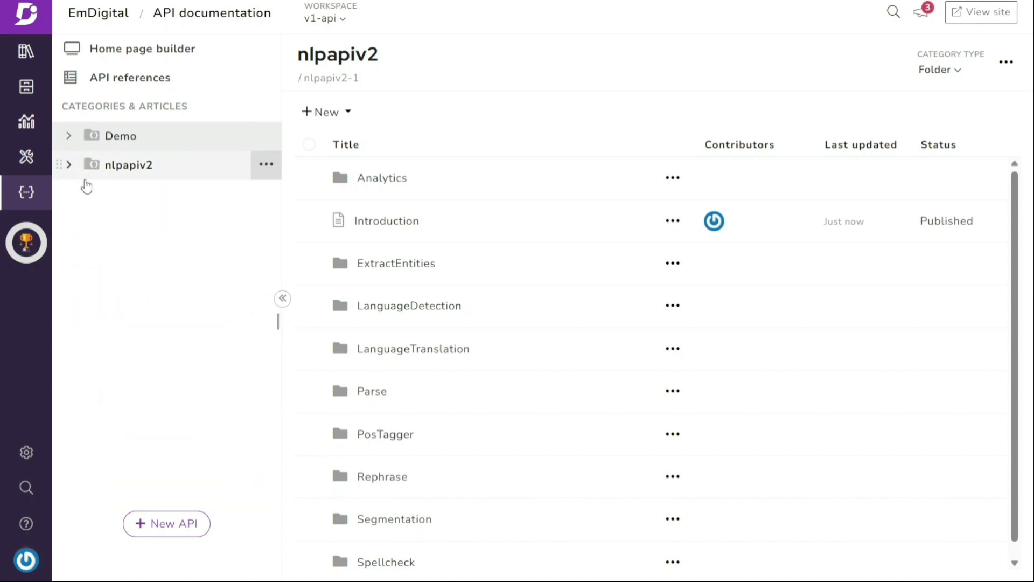
Start a new API reference with CI/CD Flow as the source and open the linked d360 npm package
click(183, 526)
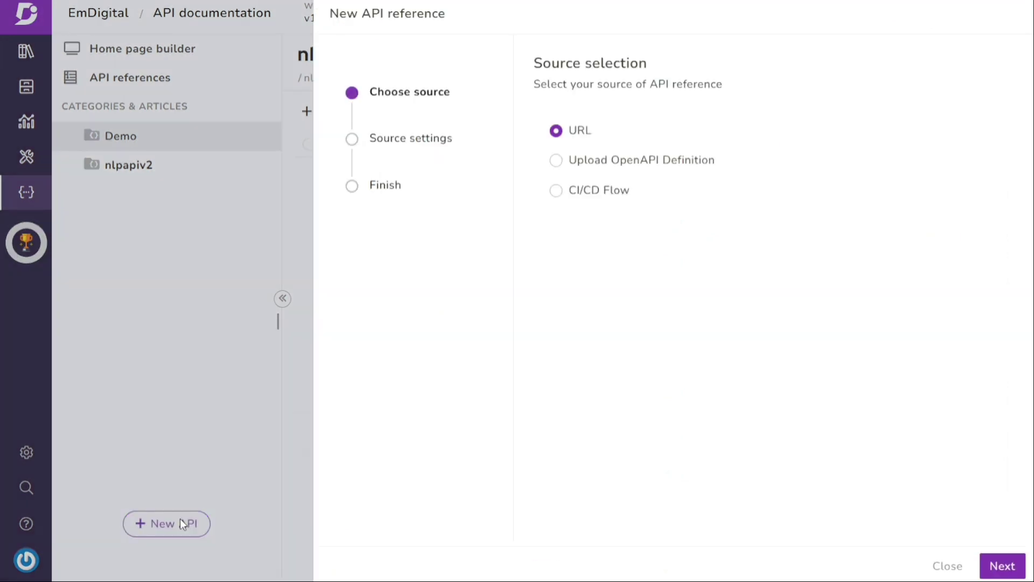
click(556, 191)
click(1000, 565)
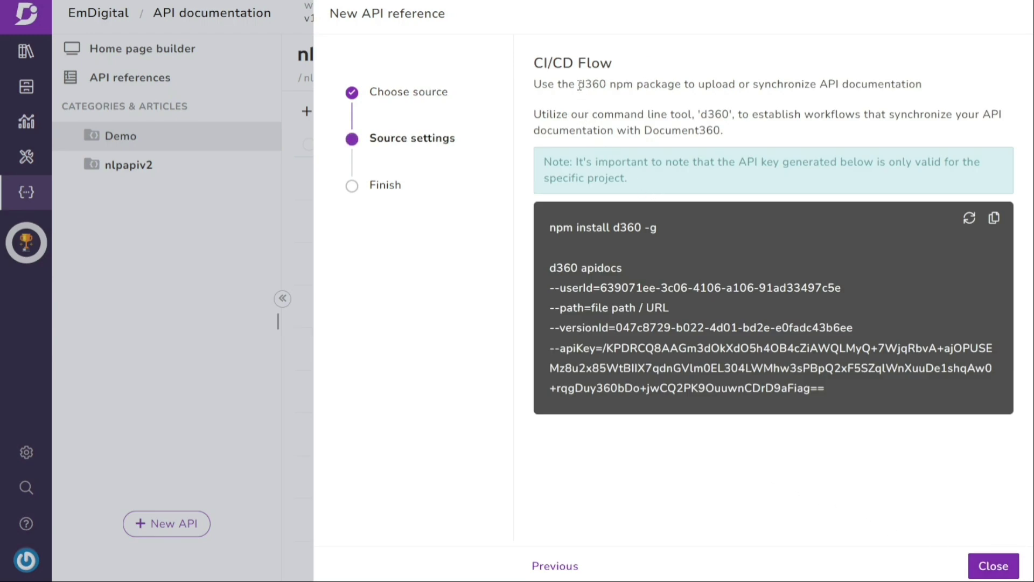
drag(580, 85, 682, 88)
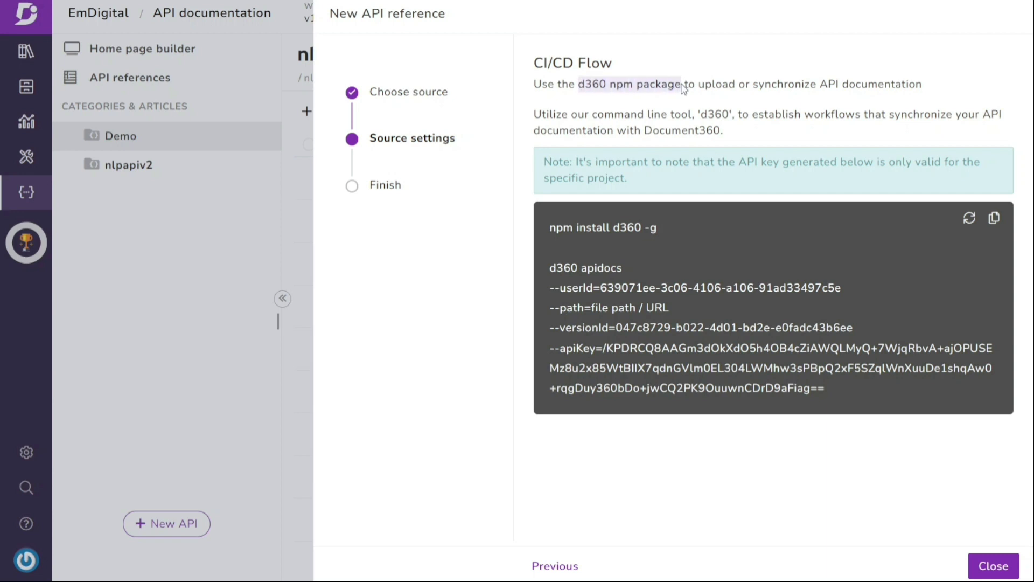
click(774, 106)
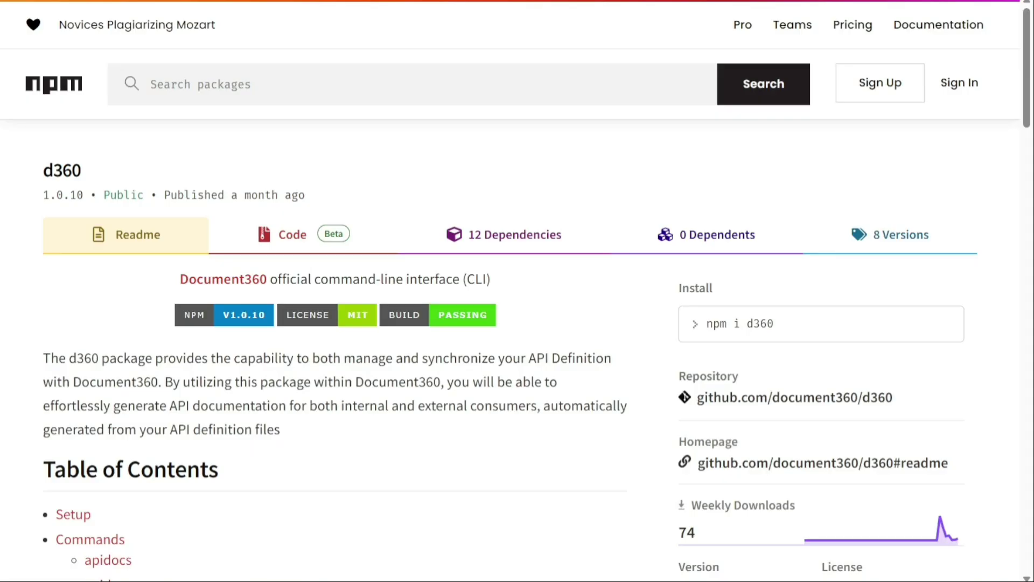
Scroll the d360 npm readme through its Setup, apidocs and apidocs:resync sections
scroll(517, 291, down, 10)
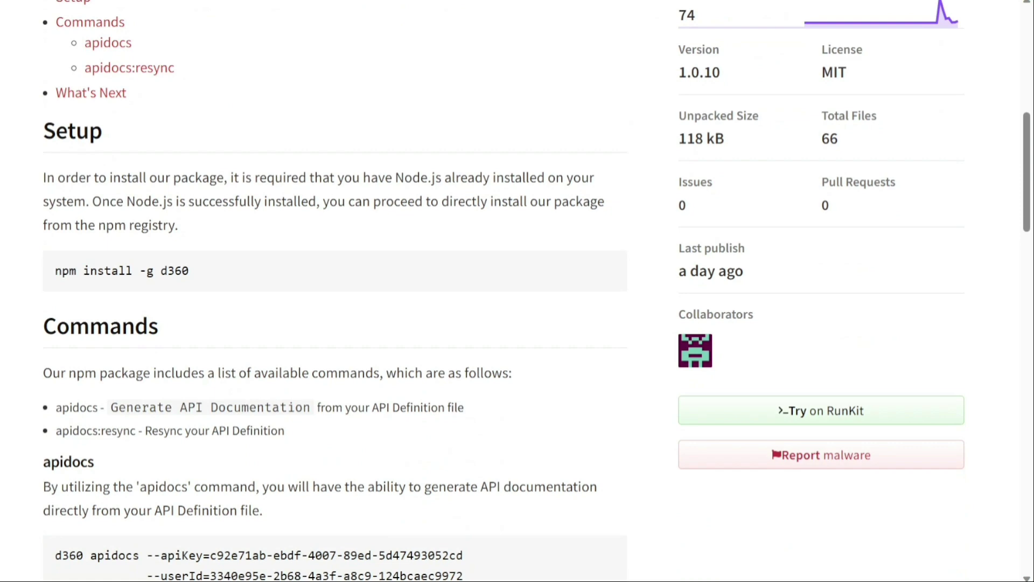
scroll(517, 291, down, 7)
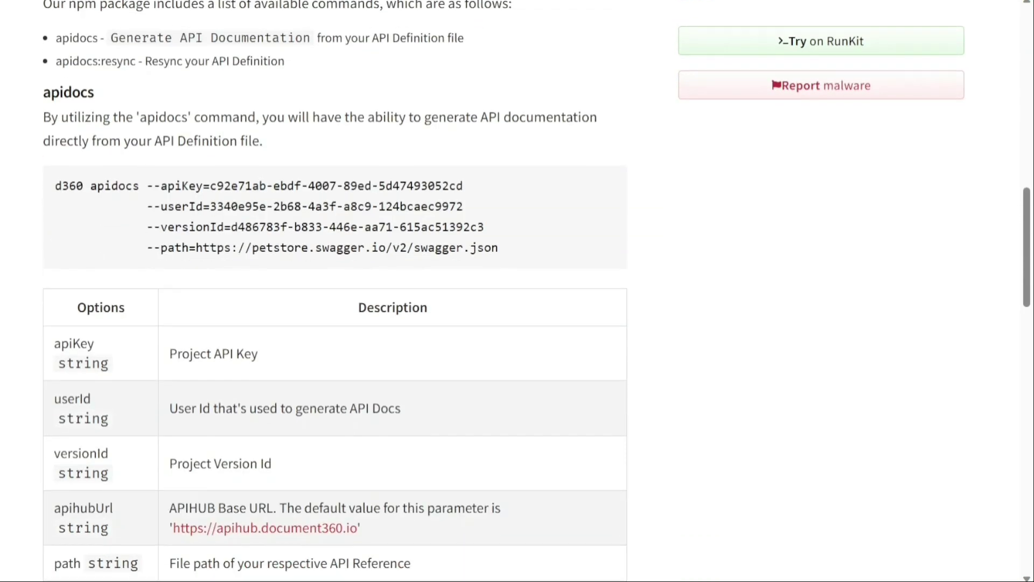
scroll(517, 291, down, 7)
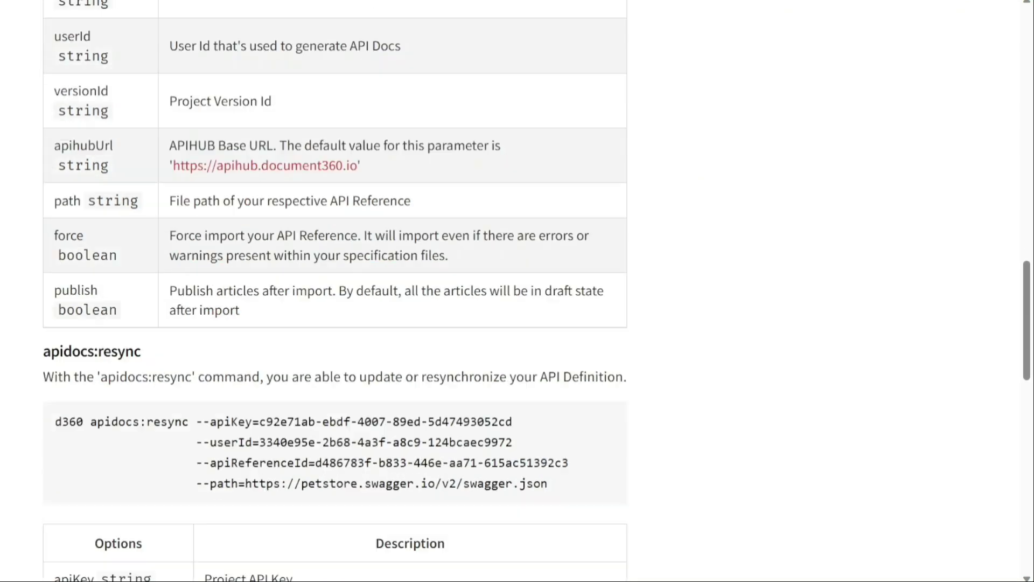
scroll(518, 291, down, 2)
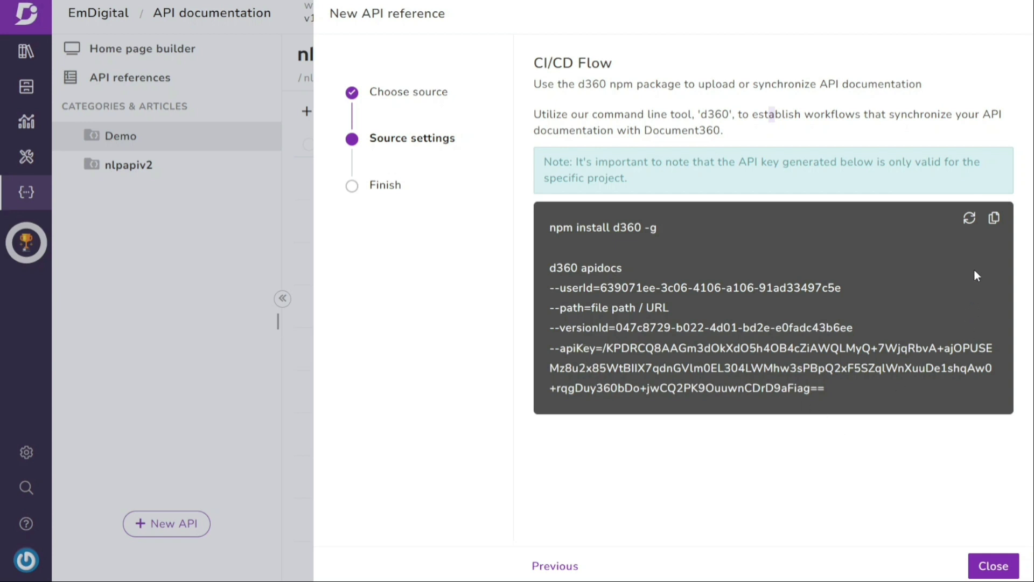
Copy the d360 install and apidocs commands, close the CI/CD wizard, and view the EmDigital site
click(995, 221)
click(989, 565)
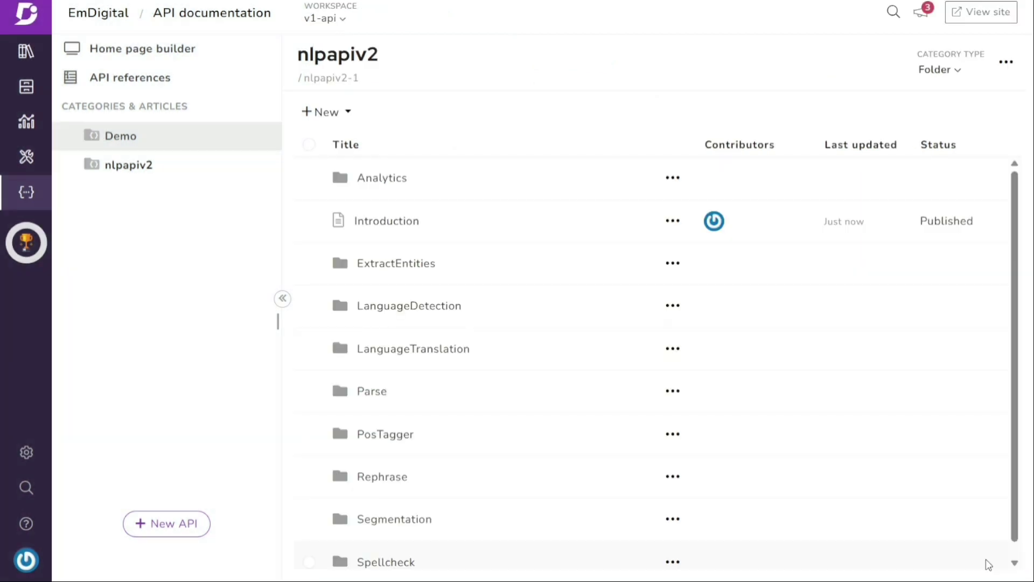
mouse_move(545, 56)
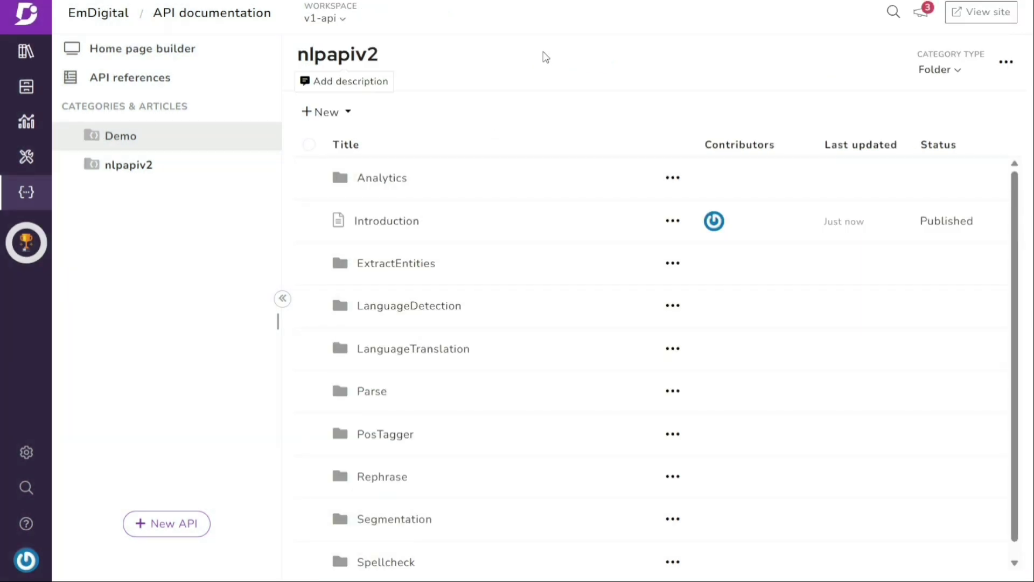
click(981, 12)
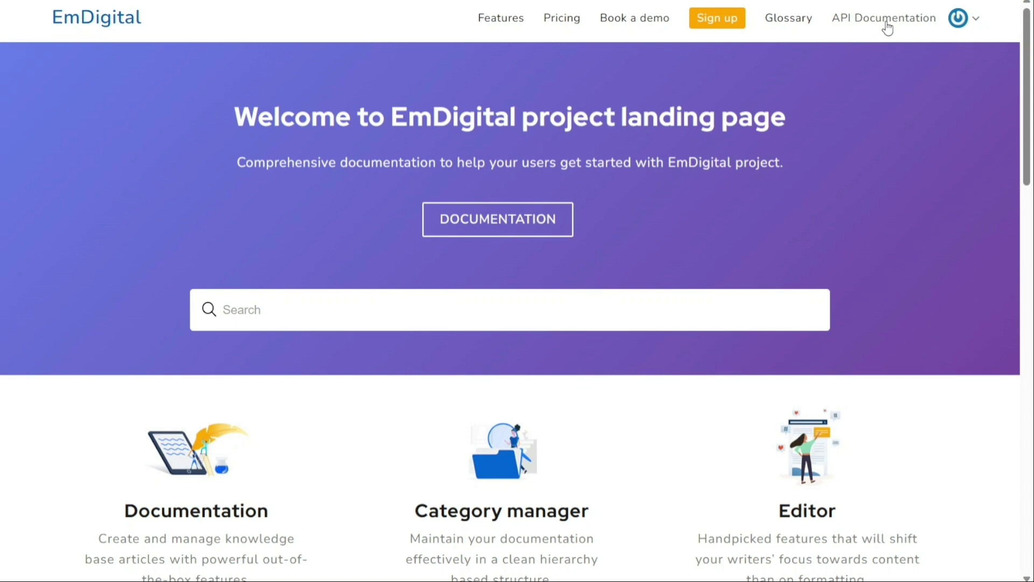
In API Documentation, open LanguageTranslation's German-to-English, then French-to-English translation endpoint articles
click(867, 24)
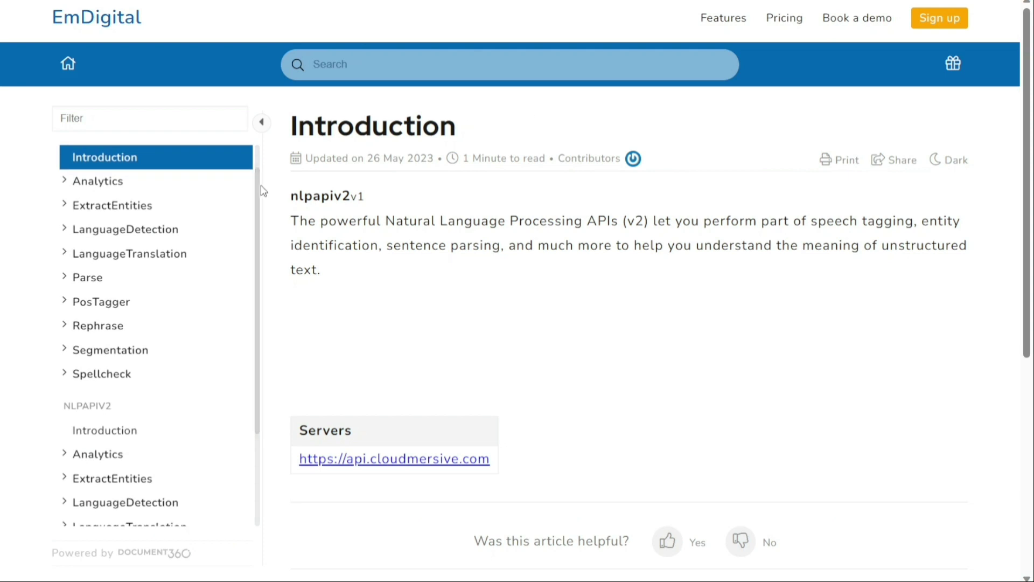
click(95, 263)
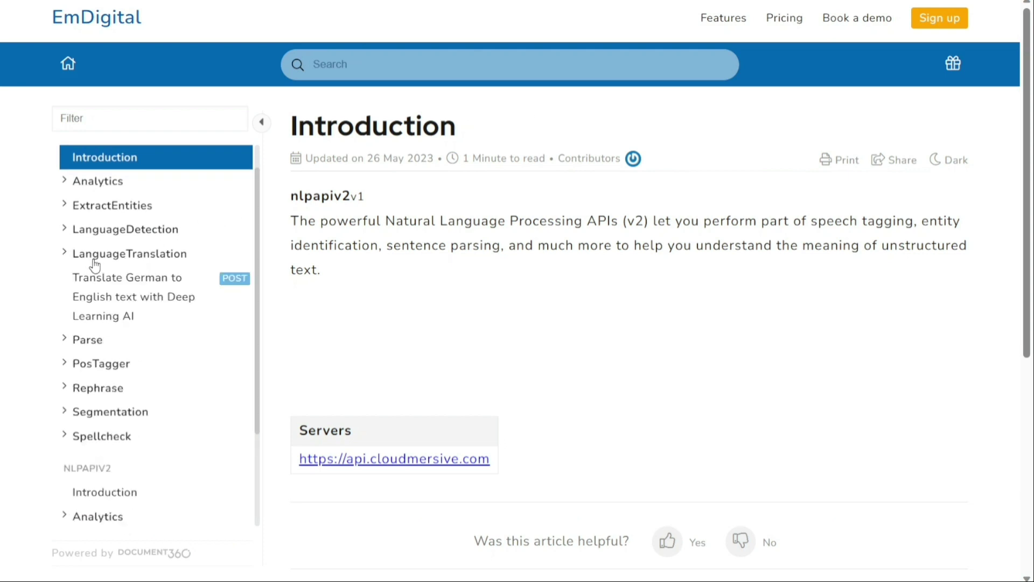
click(104, 316)
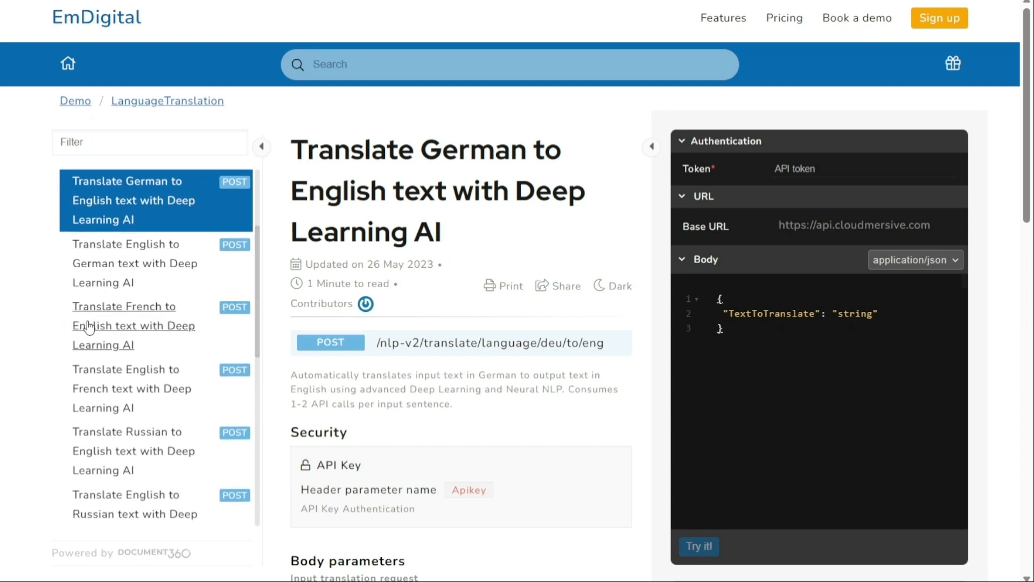
click(88, 323)
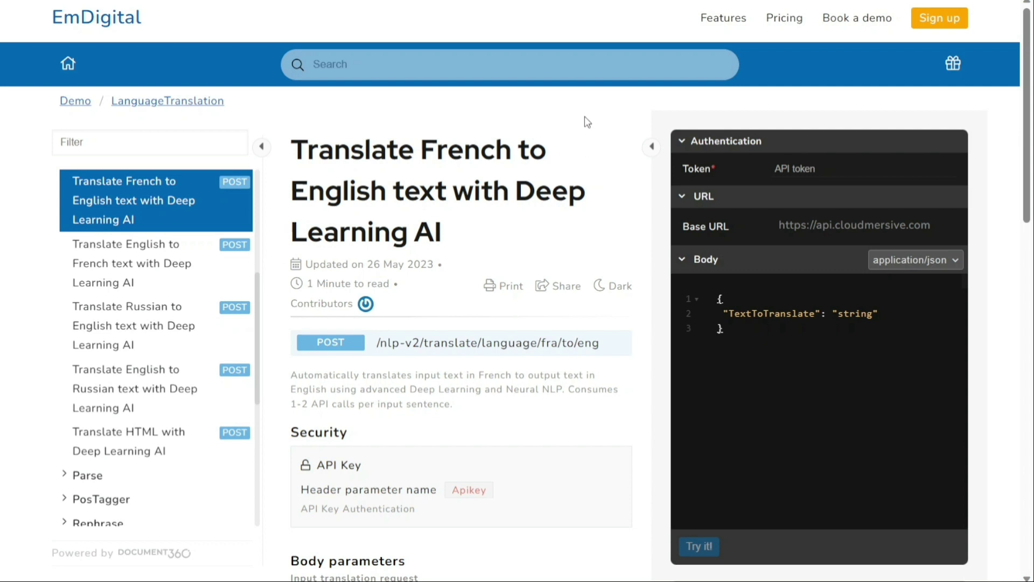
drag(1026, 107, 1029, 215)
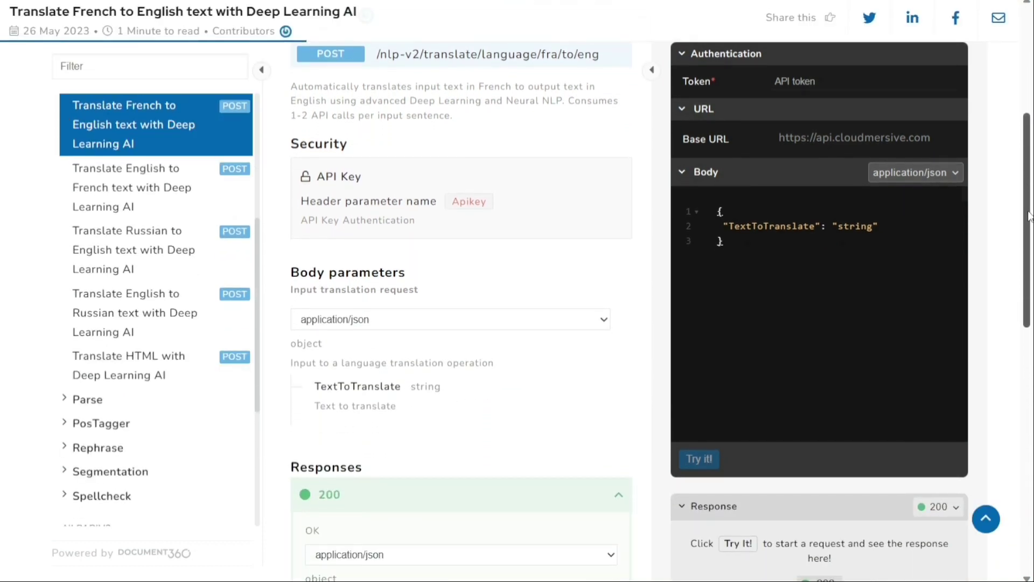